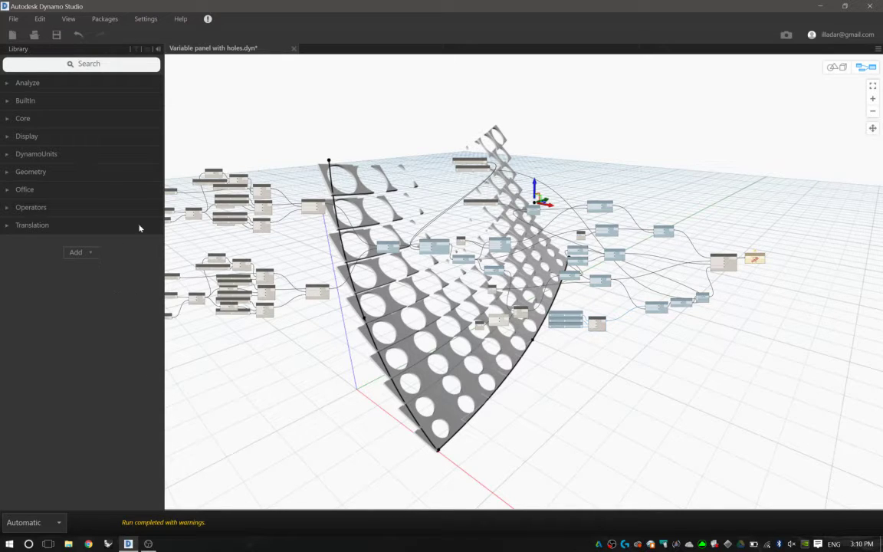
# - Browse the Analyze and Display node categories and search the node library for "geomet"
pyautogui.click(8, 82)
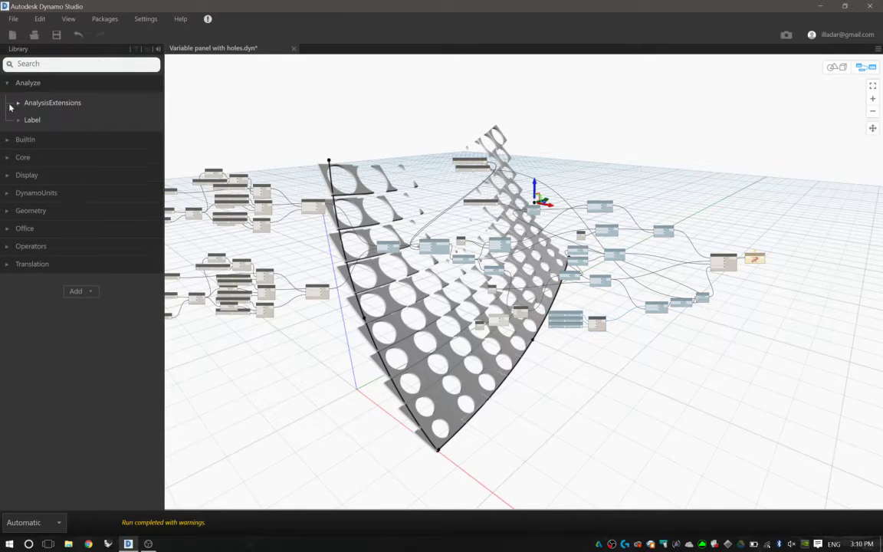
pyautogui.click(17, 105)
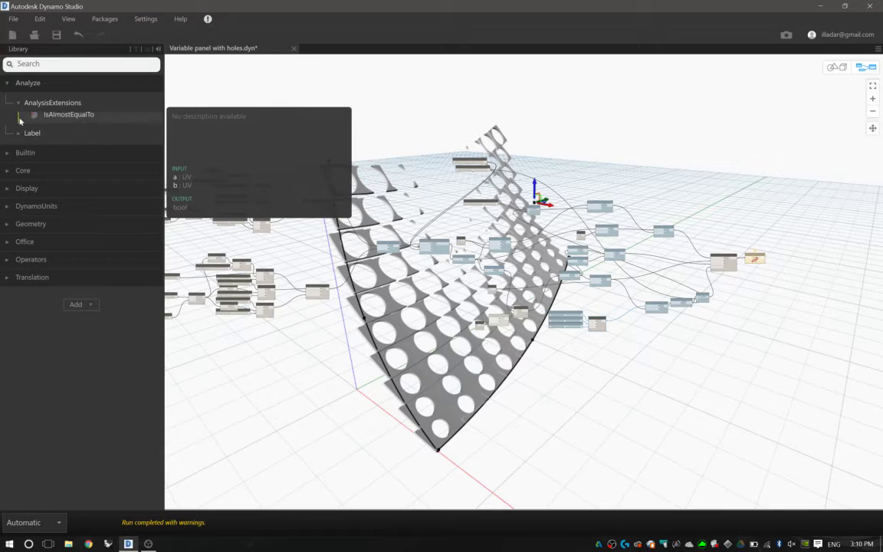
pyautogui.click(6, 82)
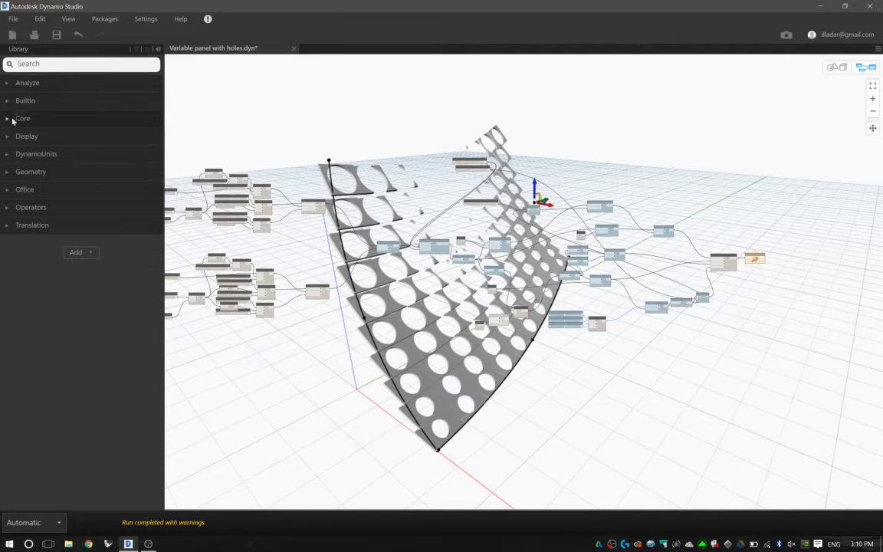
pyautogui.click(6, 136)
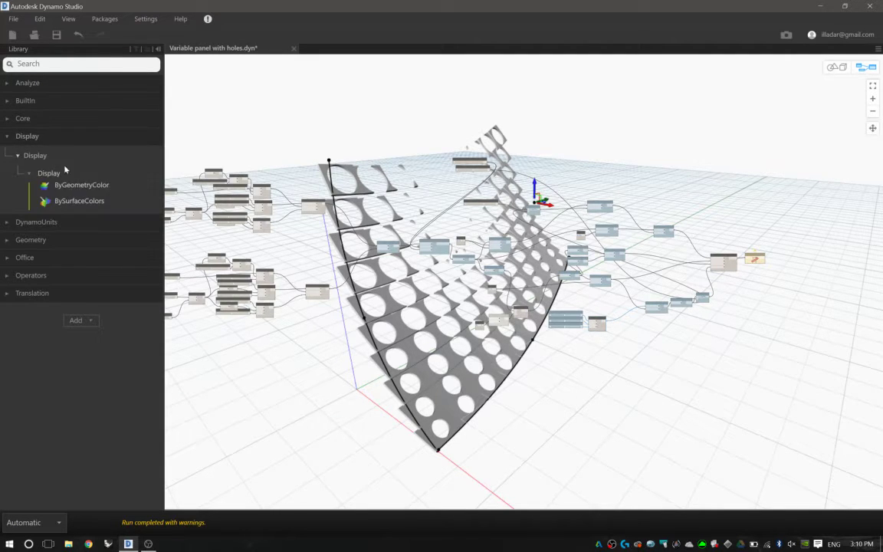
pyautogui.click(7, 137)
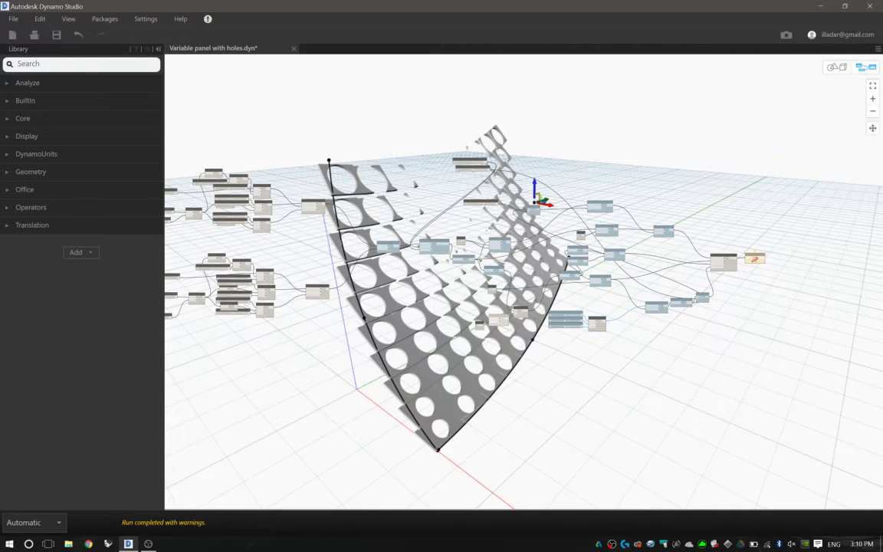
pyautogui.write('geomet')
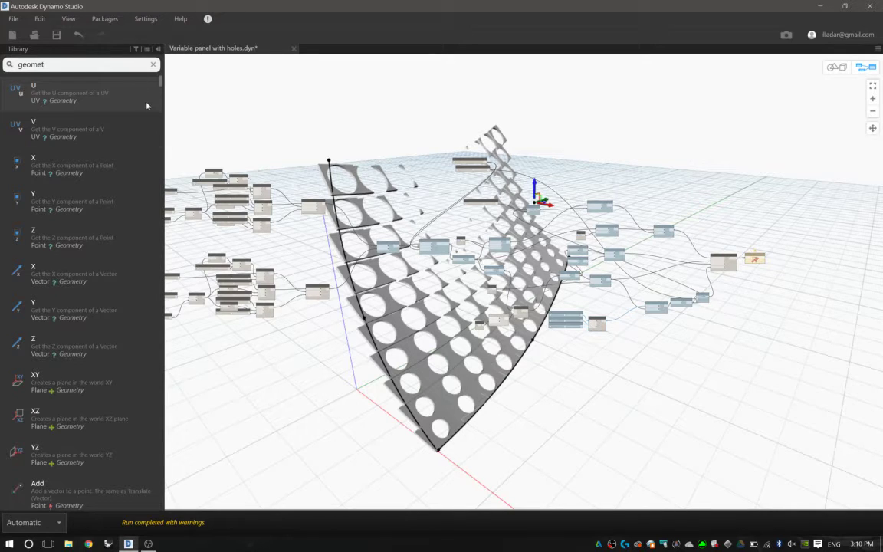
pyautogui.click(154, 65)
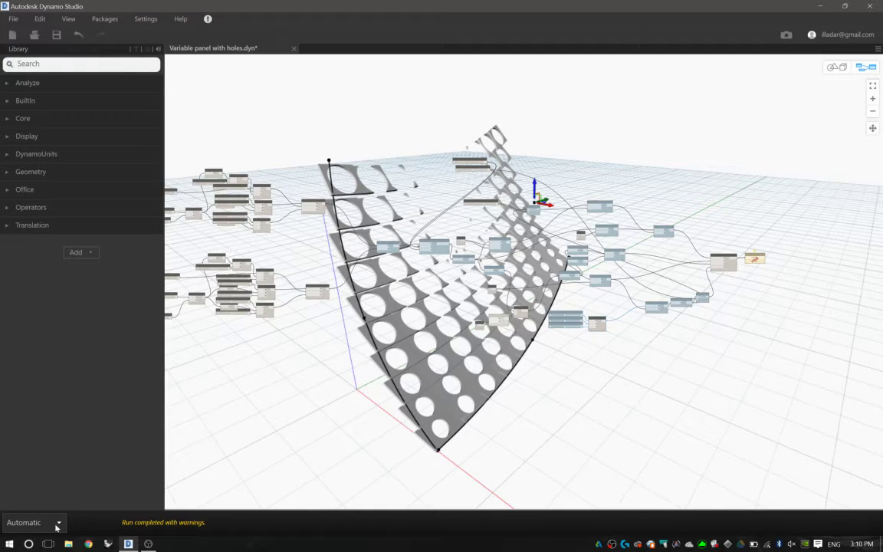
# - Switch the graph's run mode to Manual and back to Automatic
pyautogui.click(57, 522)
pyautogui.click(42, 469)
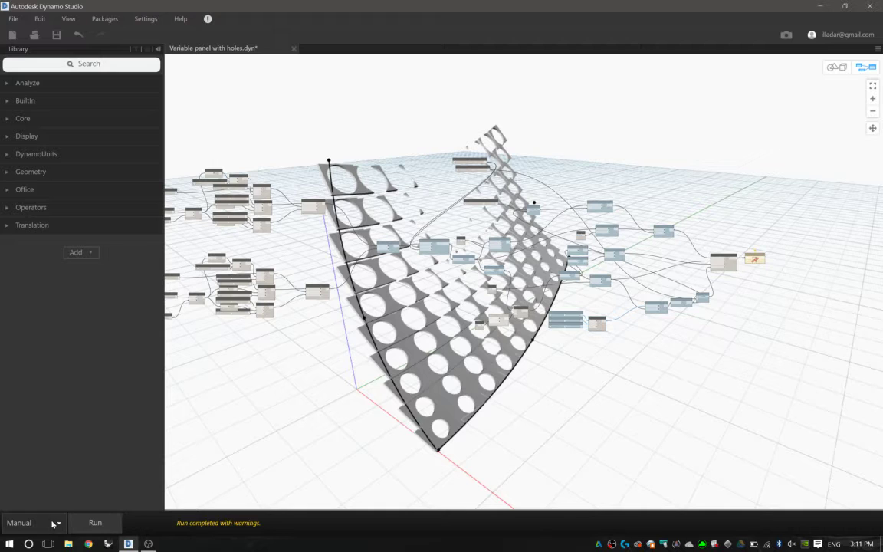
pyautogui.click(53, 522)
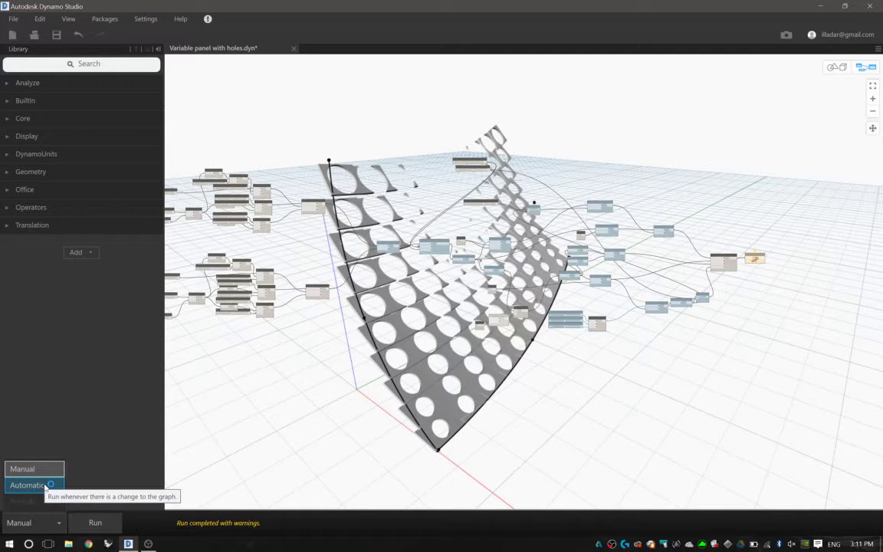
pyautogui.click(44, 485)
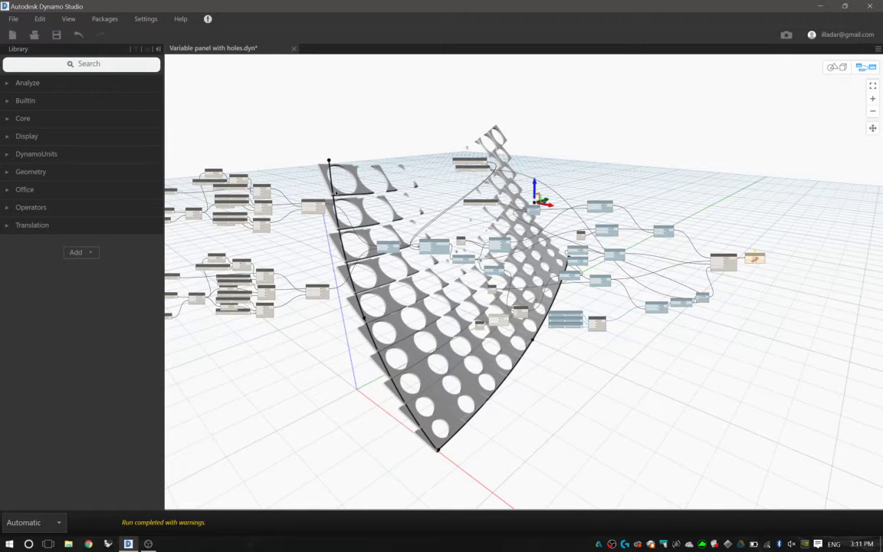
# - Examine the point and slider nodes that feed the two Arc.ByThreePoints nodes and the Surface.BySweep node
pyautogui.moveTo(317, 192); pyautogui.dragTo(418, 180, button='middle')
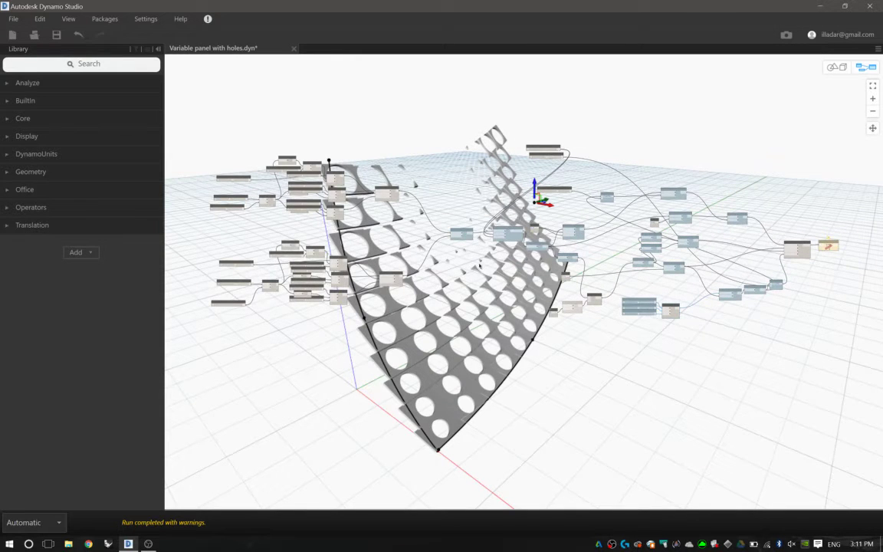
pyautogui.moveTo(339, 181); pyautogui.dragTo(362, 216, button='middle')
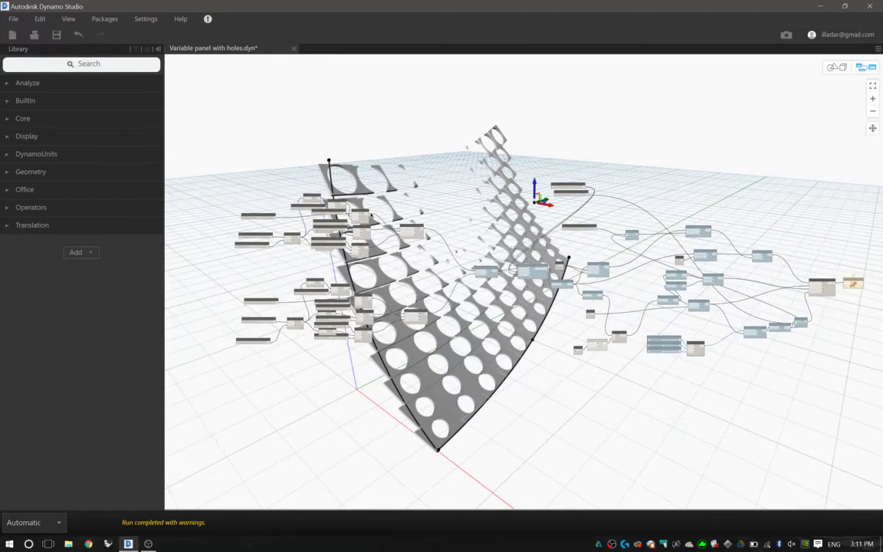
pyautogui.scroll(4, 361, 216)
pyautogui.scroll(-7, 360, 215)
pyautogui.scroll(8, 329, 196)
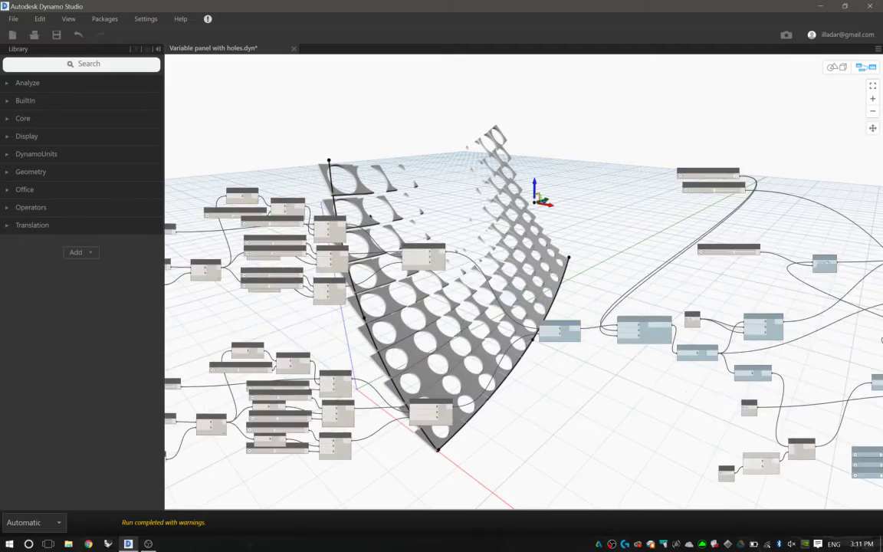
pyautogui.scroll(-4, 356, 184)
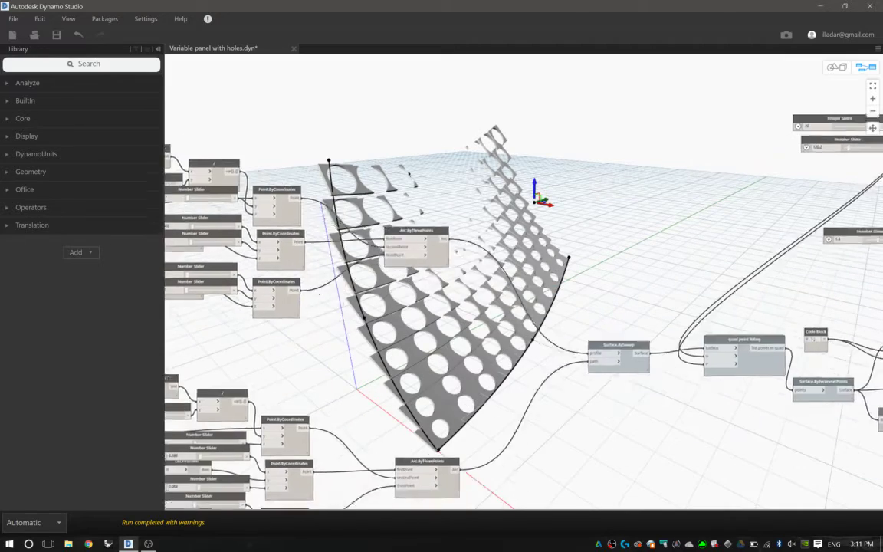
pyautogui.scroll(3, 356, 184)
pyautogui.moveTo(356, 184); pyautogui.dragTo(384, 136, button='middle')
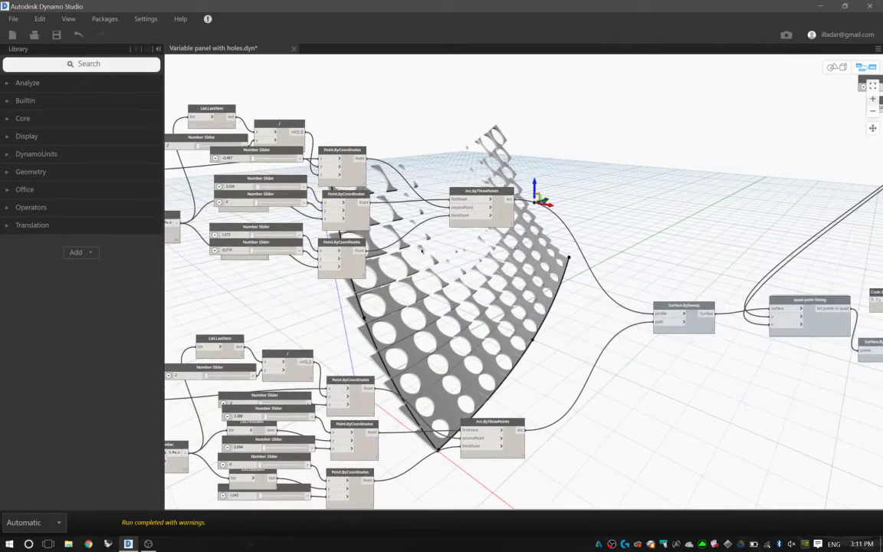
pyautogui.moveTo(405, 248); pyautogui.dragTo(447, 227, button='middle')
pyautogui.rightClick(503, 304)
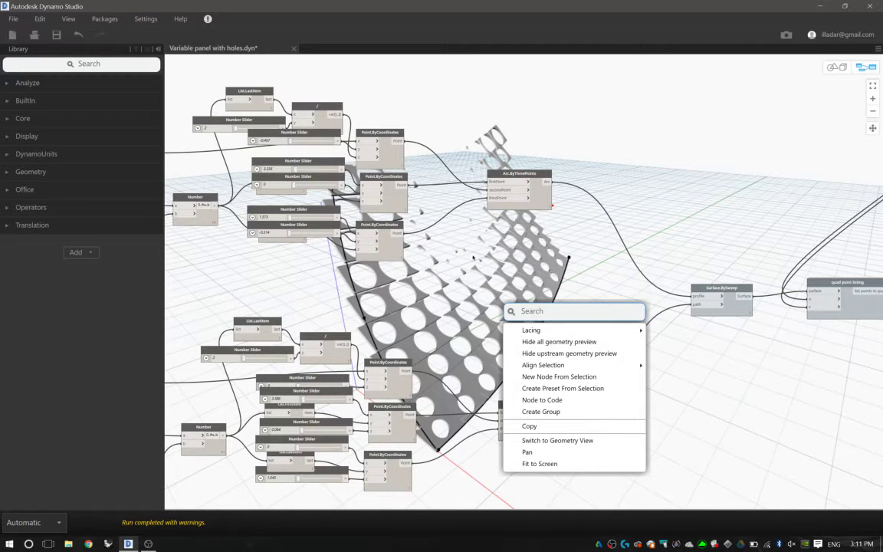
pyautogui.click(426, 233)
# - Trace the graph from the integer sliders through the points, arcs and swept surface to the panel nodes
pyautogui.moveTo(405, 242); pyautogui.dragTo(588, 264, button='middle')
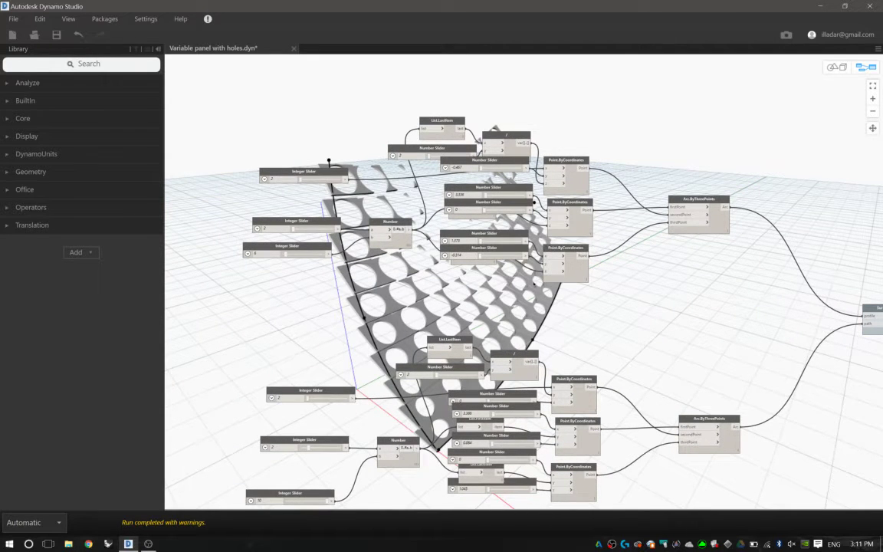
pyautogui.moveTo(583, 236); pyautogui.dragTo(345, 225, button='middle')
pyautogui.moveTo(518, 218); pyautogui.dragTo(599, 259, button='middle')
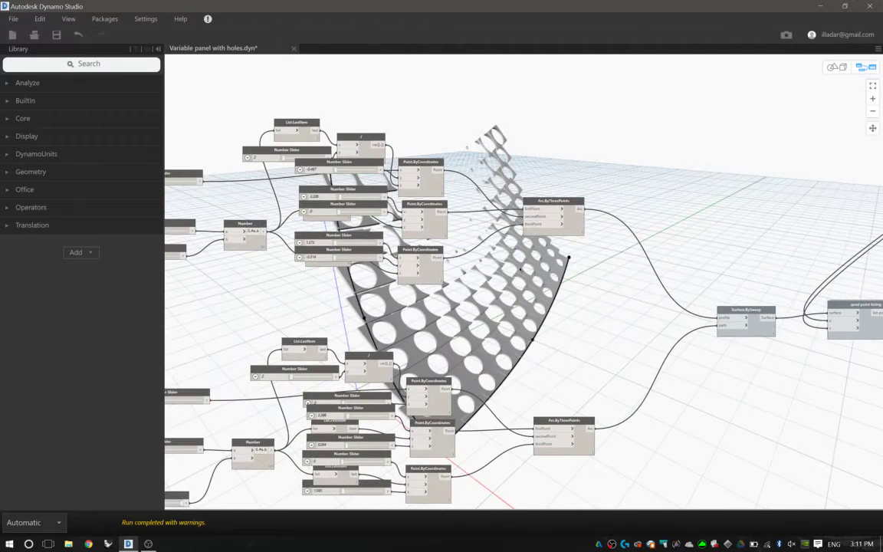
pyautogui.moveTo(430, 300); pyautogui.dragTo(574, 310, button='middle')
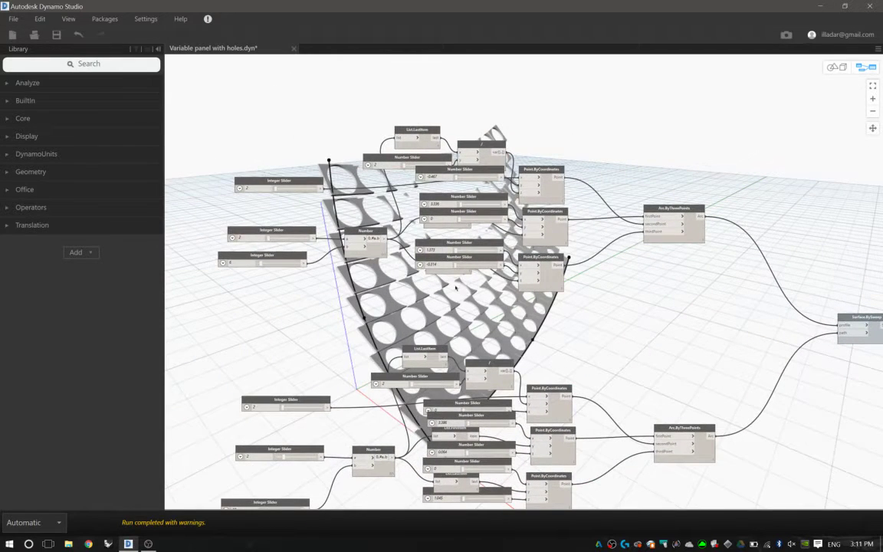
pyautogui.moveTo(457, 286); pyautogui.dragTo(375, 302, button='middle')
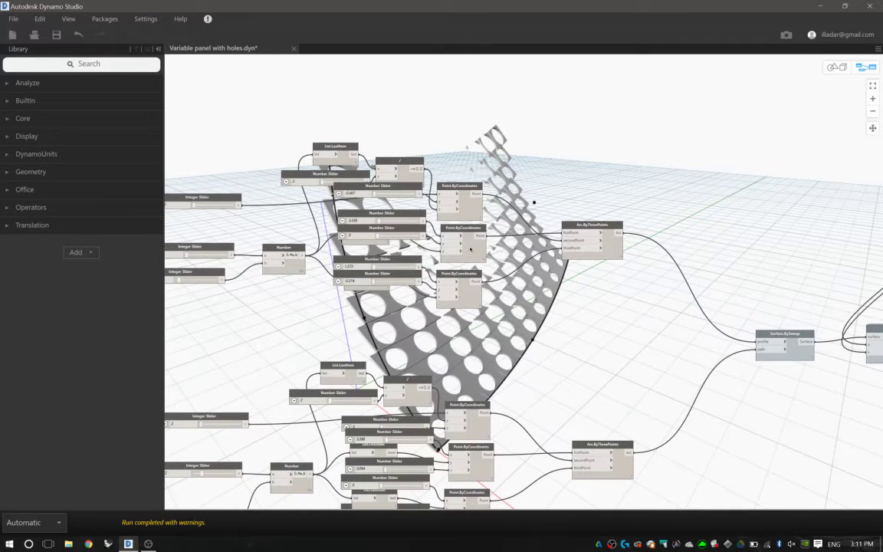
pyautogui.moveTo(553, 214); pyautogui.dragTo(281, 164, button='middle')
pyautogui.scroll(-3, 524, 283)
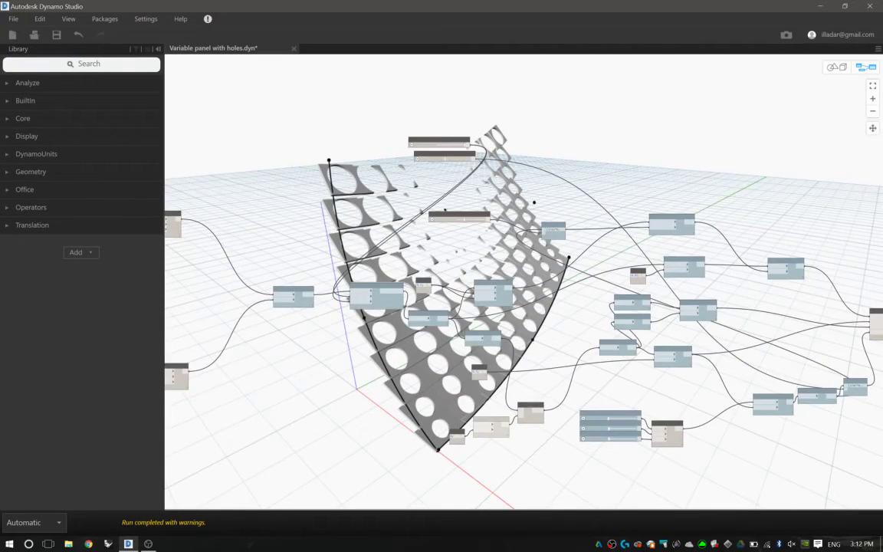
pyautogui.moveTo(180, 182); pyautogui.dragTo(368, 202, button='middle')
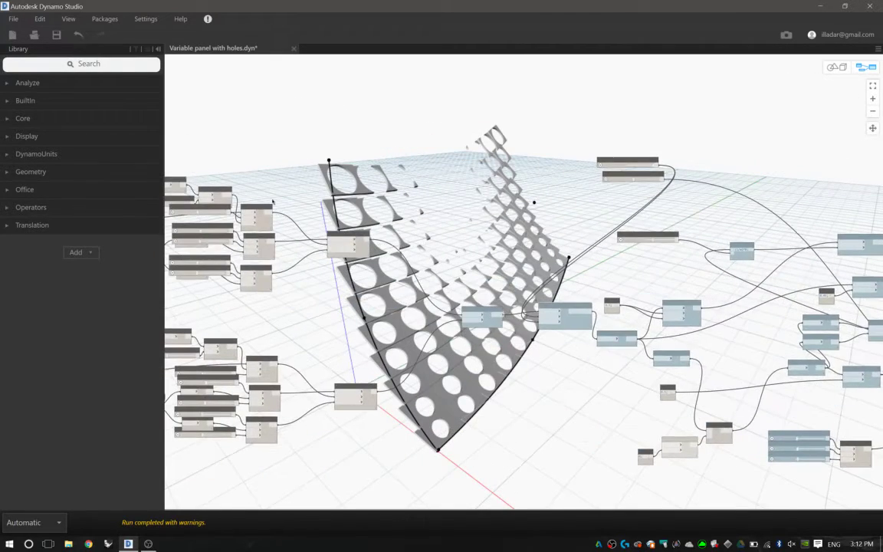
# - Add a ByBestFitThroughPoints node from the Geometry library's Arc group to the graph and delete it
pyautogui.click(10, 172)
pyautogui.click(23, 191)
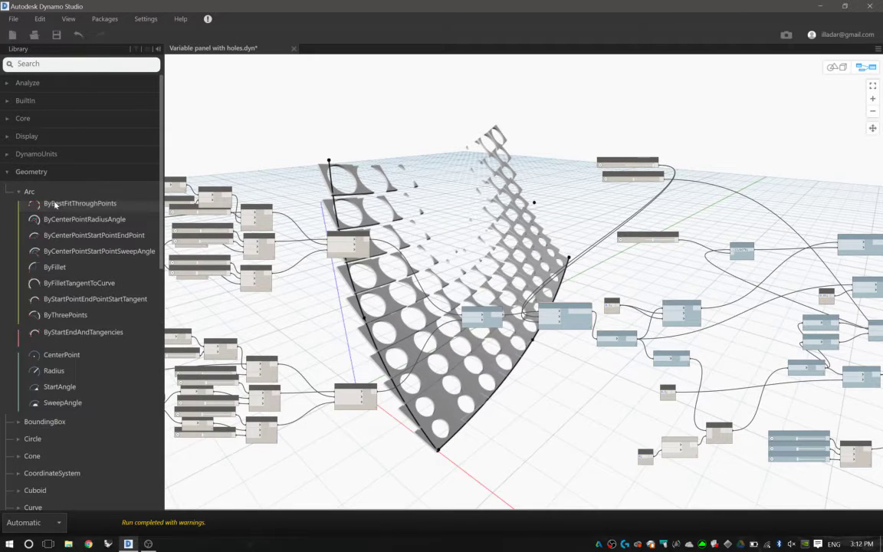
pyautogui.click(55, 204)
pyautogui.click(537, 279)
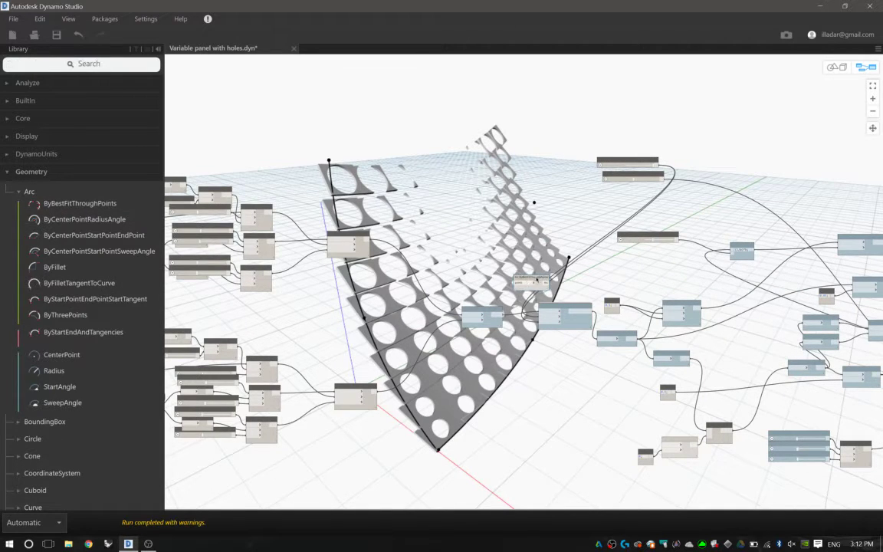
pyautogui.press('Delete')
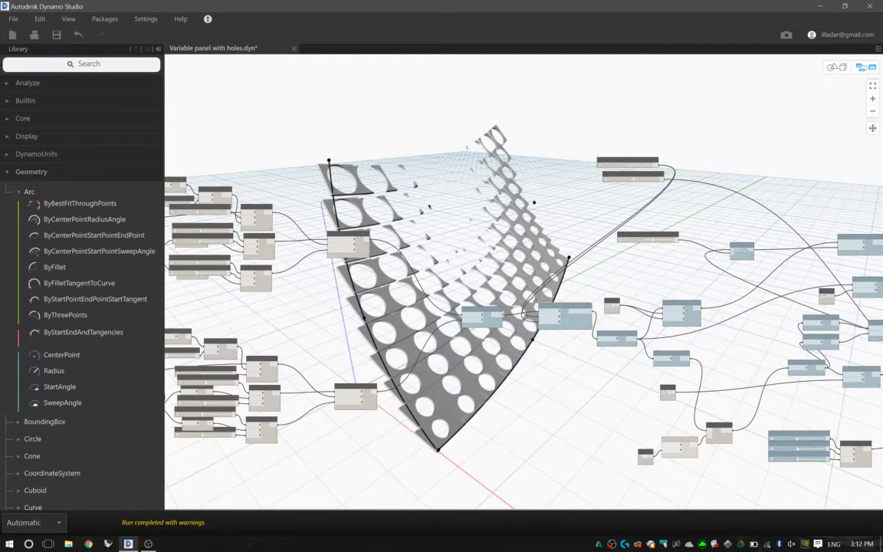
# - Search for "arc" nodes directly on the canvas and read the description of ByThreePoints
pyautogui.rightClick(475, 244)
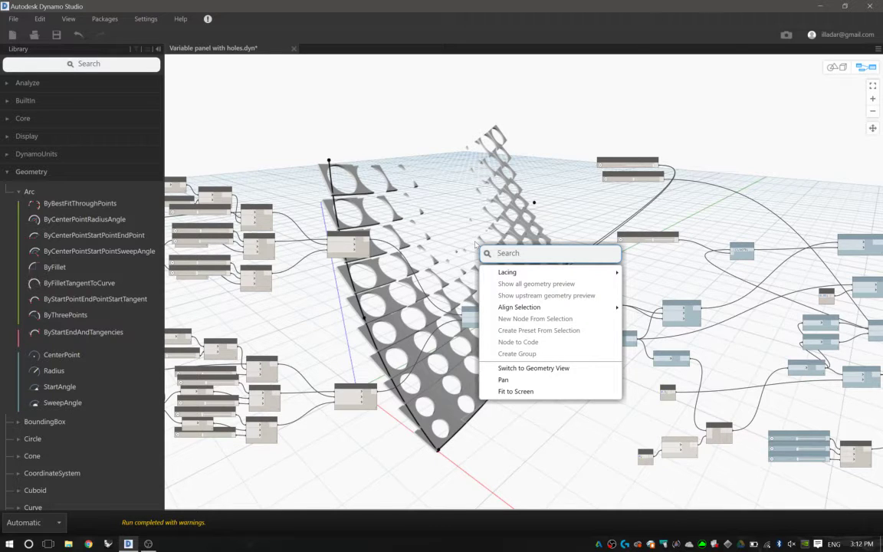
pyautogui.write('arc')
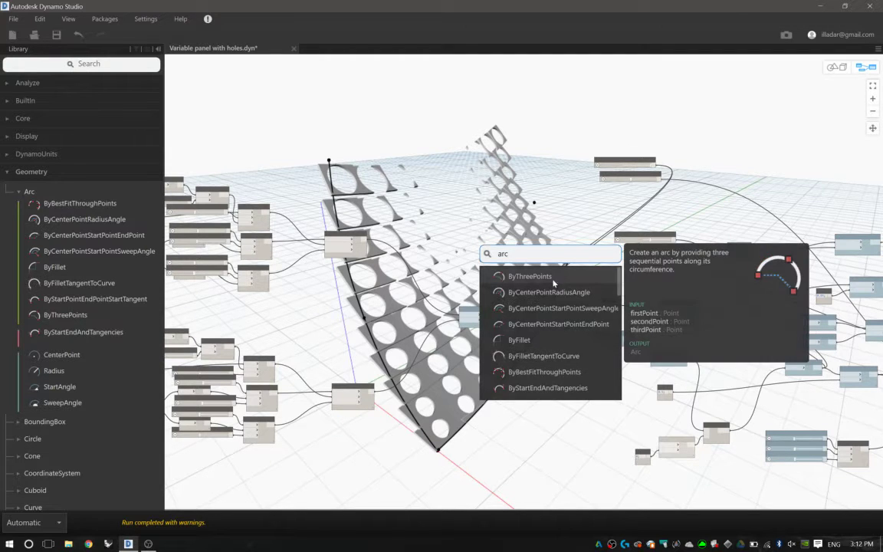
pyautogui.moveTo(552, 347)
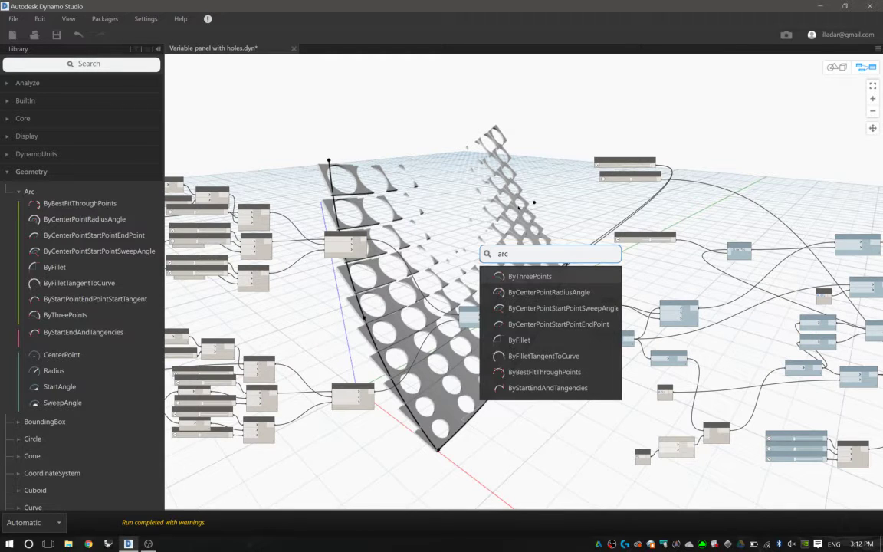
pyautogui.press('Escape')
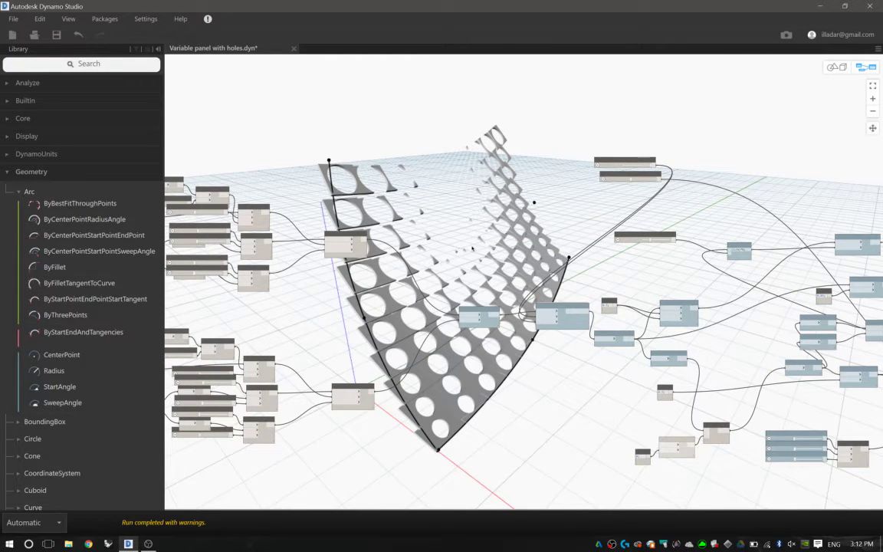
# - Review the overall node graph and switch the workspace to the 3D geometry view
pyautogui.scroll(-5, 479, 247)
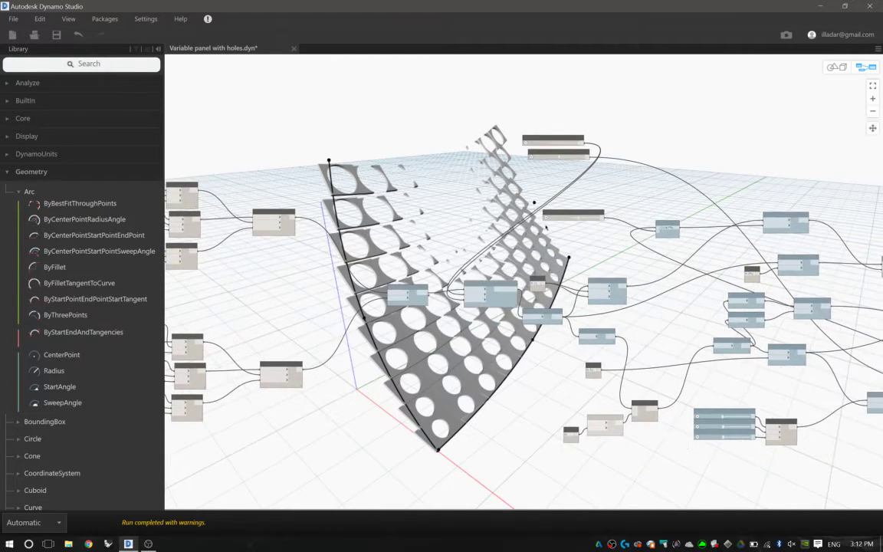
pyautogui.scroll(-2, 429, 230)
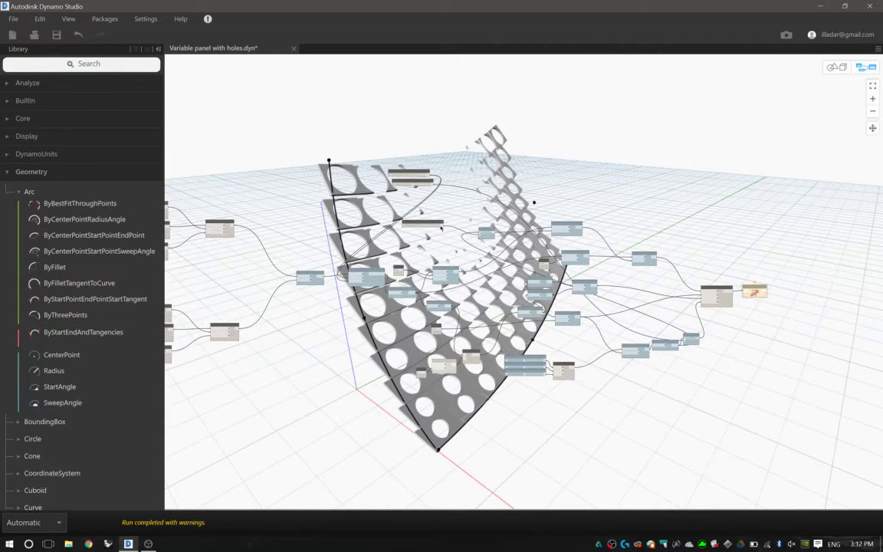
pyautogui.scroll(2, 447, 200)
pyautogui.scroll(-2, 511, 170)
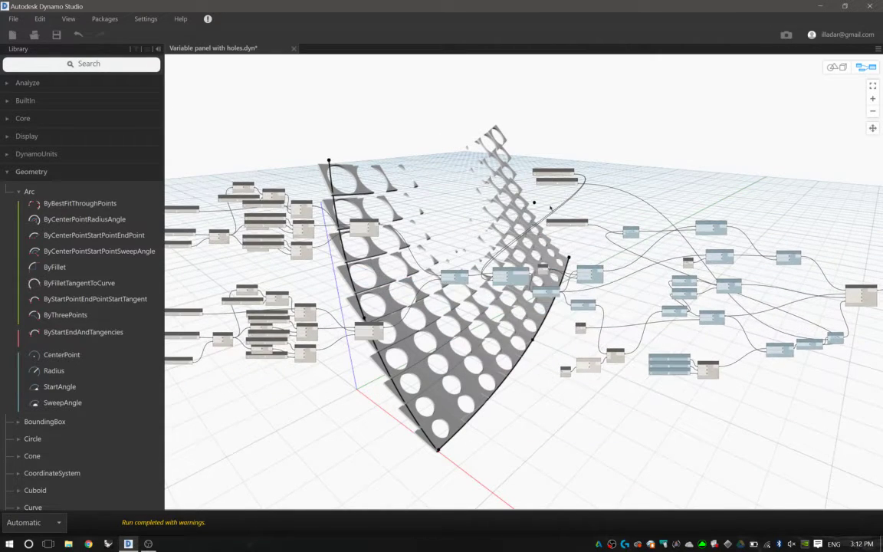
pyautogui.scroll(1, 433, 162)
pyautogui.scroll(1, 561, 170)
pyautogui.moveTo(562, 170); pyautogui.dragTo(578, 173, button='middle')
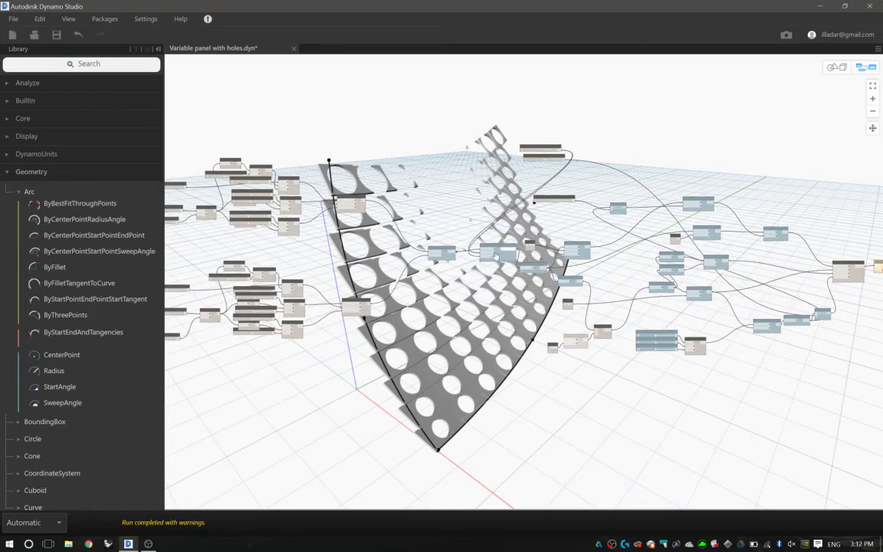
pyautogui.moveTo(495, 182); pyautogui.dragTo(459, 194, button='middle')
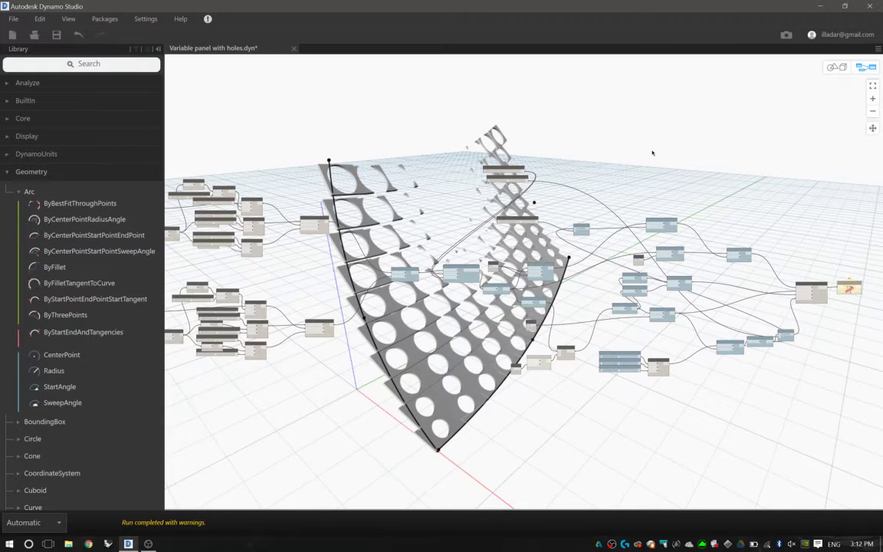
pyautogui.hotkey('ctrl', 'b')
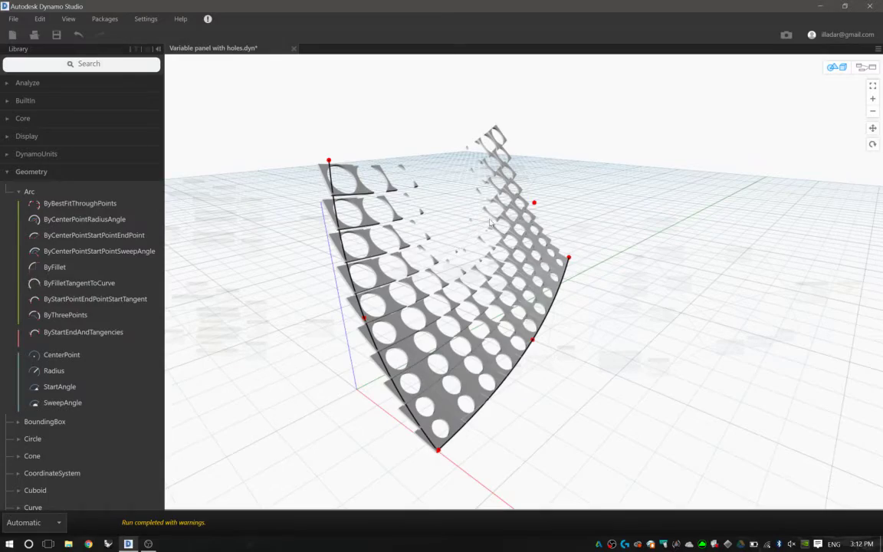
# - Select the free attractor point in front of the panel surface and move it along the Y axis toward the upright edge arc
pyautogui.moveTo(522, 154); pyautogui.dragTo(567, 164, button='right')
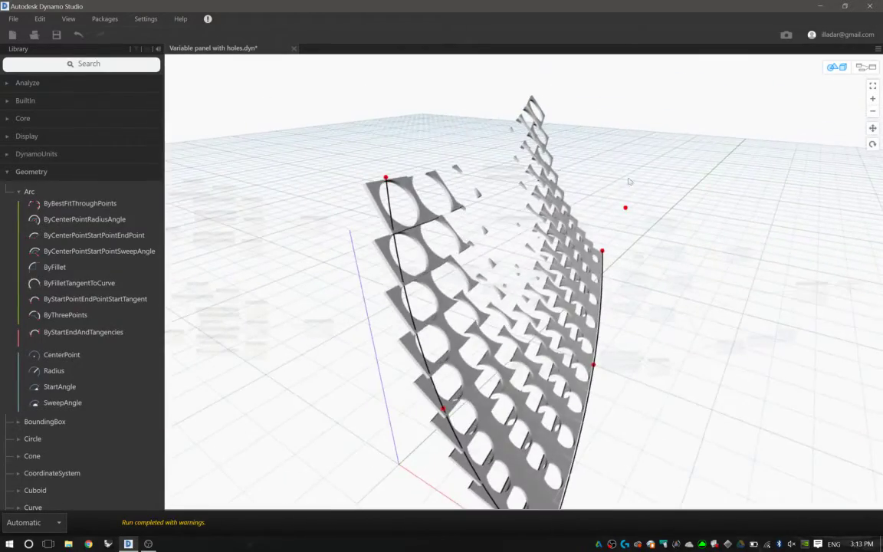
pyautogui.click(626, 209)
pyautogui.moveTo(407, 173); pyautogui.dragTo(560, 190, button='right')
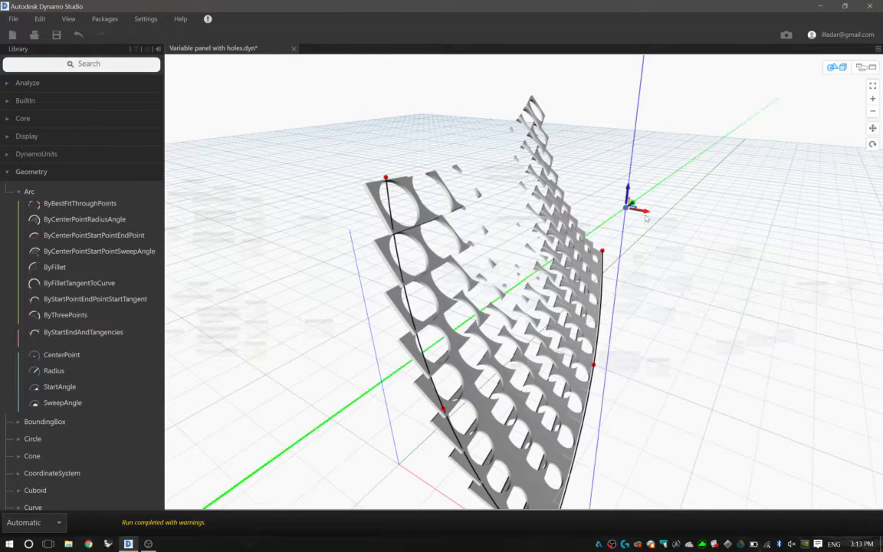
pyautogui.moveTo(616, 141); pyautogui.dragTo(460, 253, button='right')
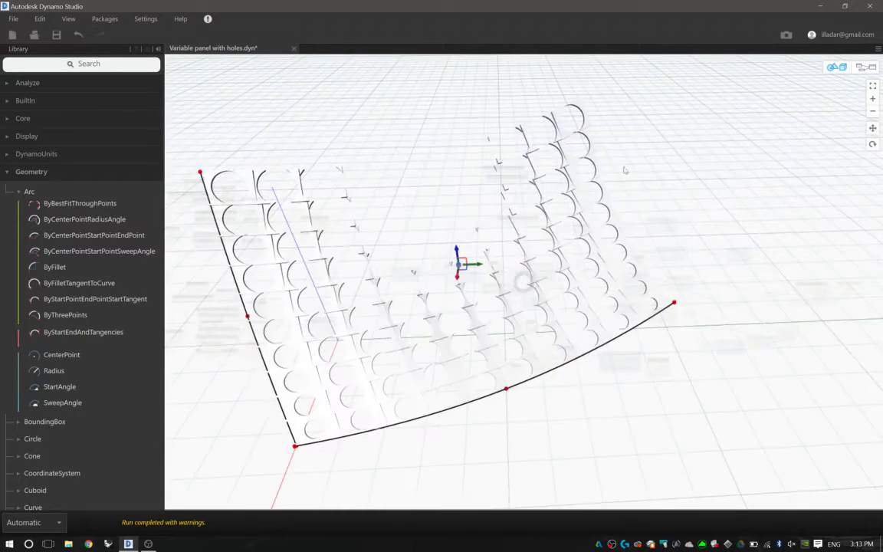
pyautogui.moveTo(455, 267); pyautogui.dragTo(303, 268)
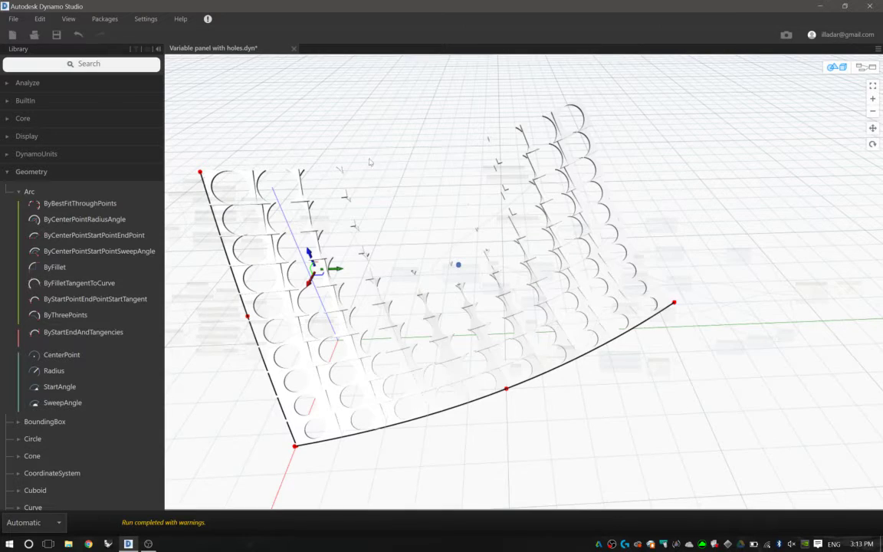
pyautogui.moveTo(352, 158); pyautogui.dragTo(437, 170, button='right')
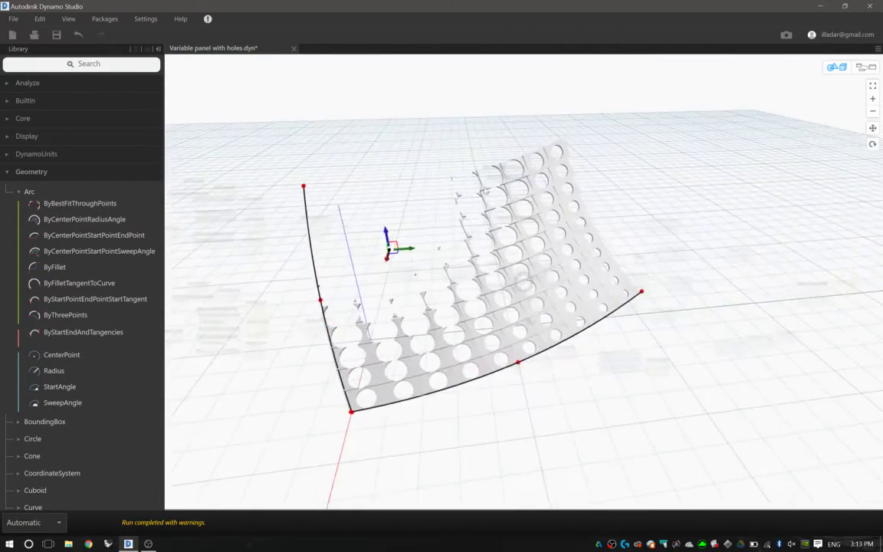
# - Move the attractor point along the X axis, away from the panel surface
pyautogui.moveTo(360, 184); pyautogui.dragTo(534, 217, button='right')
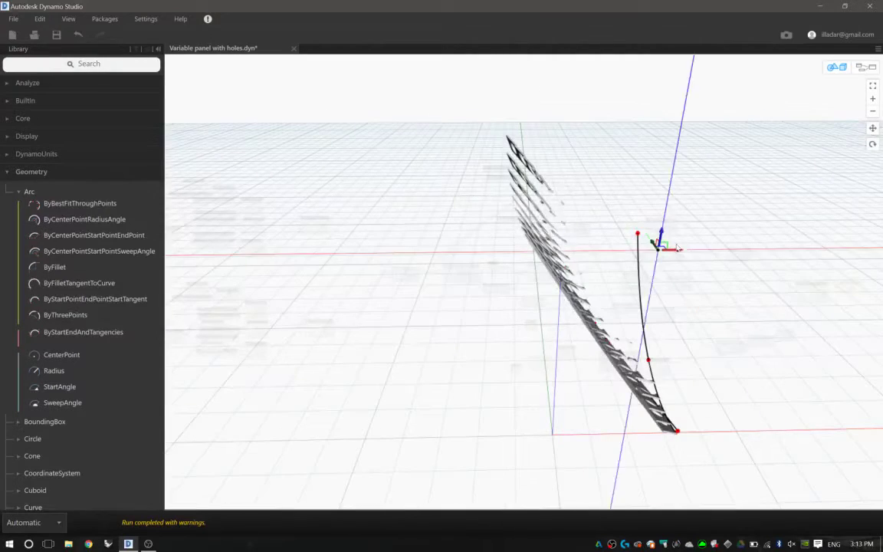
pyautogui.moveTo(672, 249); pyautogui.dragTo(814, 244)
pyautogui.moveTo(759, 208); pyautogui.dragTo(461, 220, button='right')
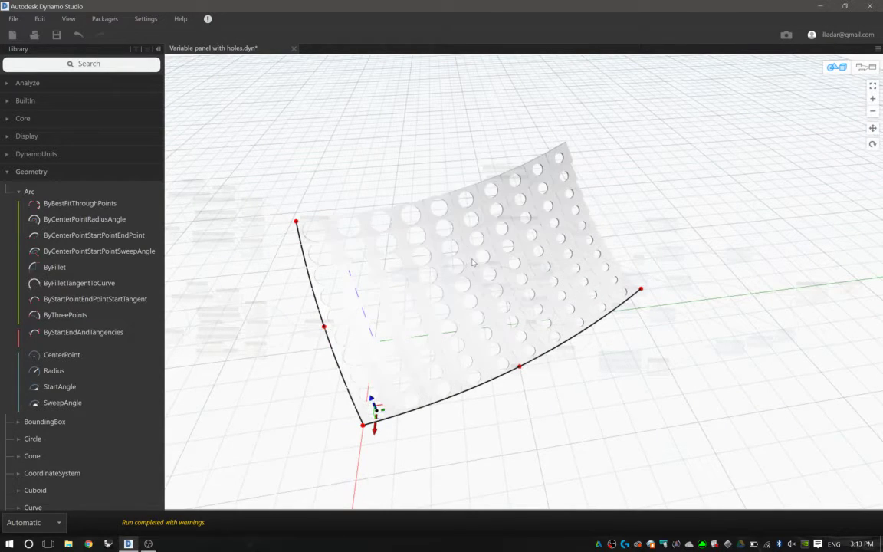
pyautogui.moveTo(472, 266); pyautogui.dragTo(457, 295, button='right')
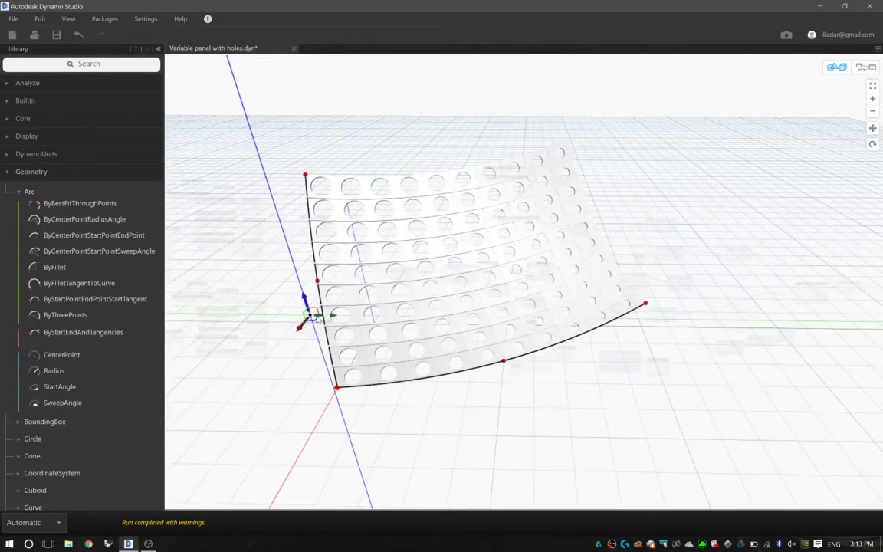
# - Move the attractor point along the Y axis, away from the upright edge arc and across the front of the panel
pyautogui.moveTo(335, 315); pyautogui.dragTo(435, 321)
pyautogui.moveTo(435, 322); pyautogui.dragTo(529, 247, button='right')
pyautogui.moveTo(776, 217); pyautogui.dragTo(721, 193)
pyautogui.moveTo(721, 193); pyautogui.dragTo(593, 199, button='right')
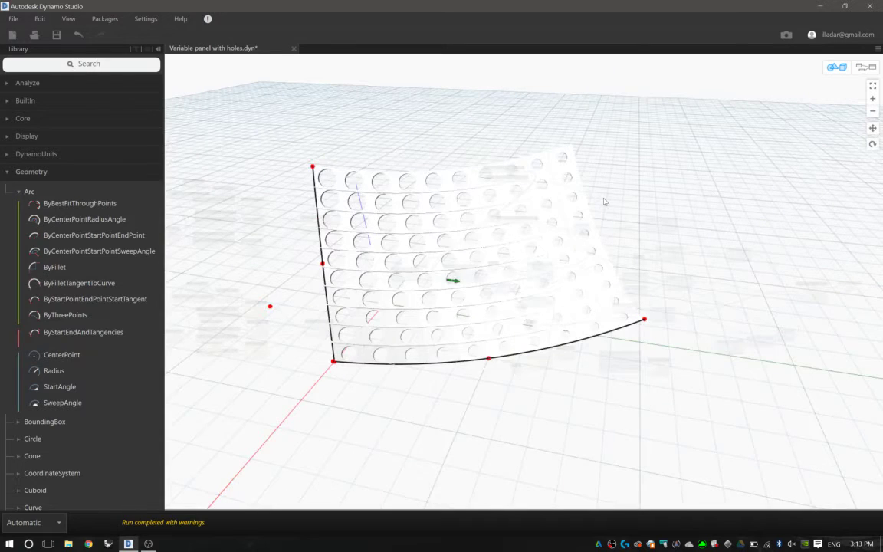
# - Switch back to the node graph and examine the sliders, Number range and Point.ByCoordinates nodes that feed the arcs
pyautogui.hotkey('ctrl', 'b')
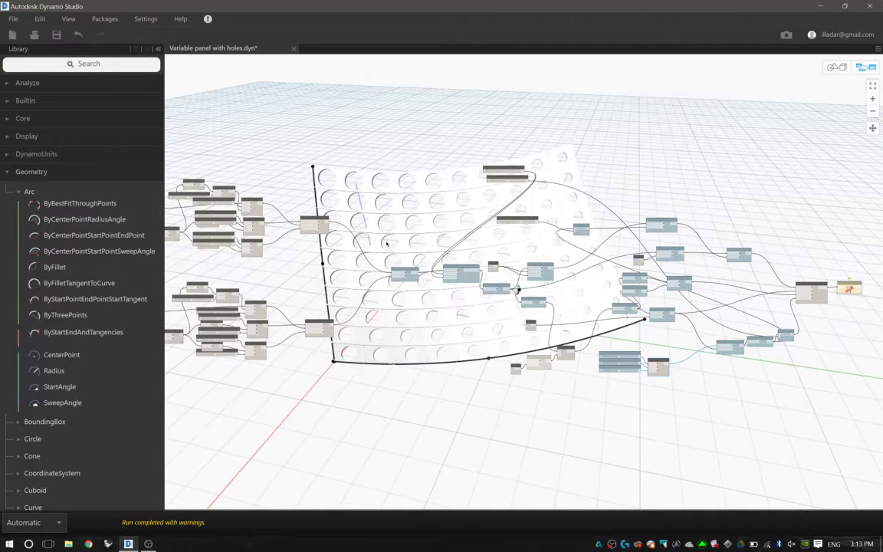
pyautogui.moveTo(319, 230); pyautogui.dragTo(491, 219, button='middle')
pyautogui.moveTo(584, 185); pyautogui.dragTo(558, 204, button='middle')
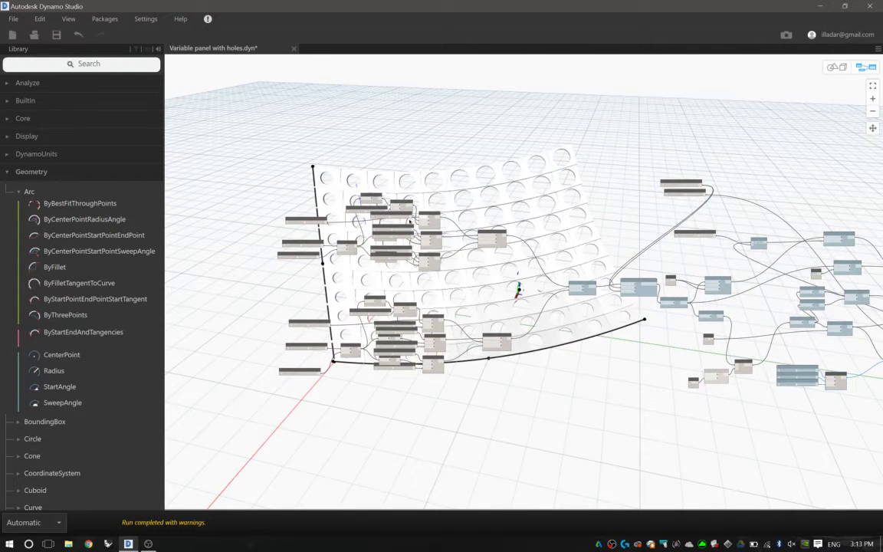
pyautogui.scroll(3, 320, 301)
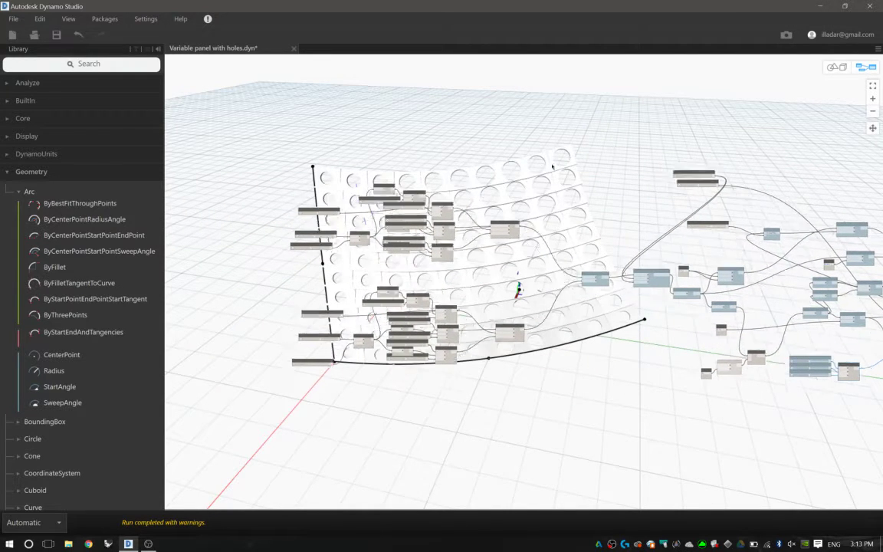
pyautogui.scroll(4, 476, 274)
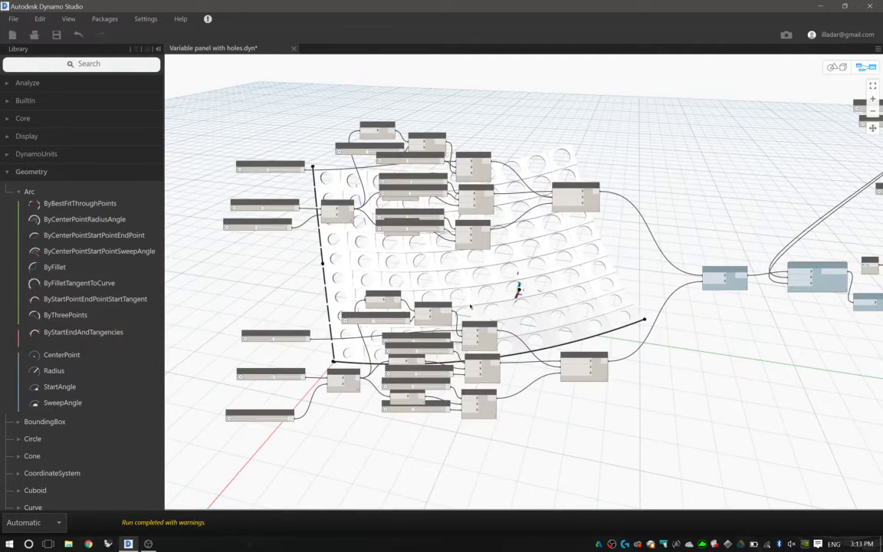
pyautogui.moveTo(529, 224); pyautogui.dragTo(605, 194, button='middle')
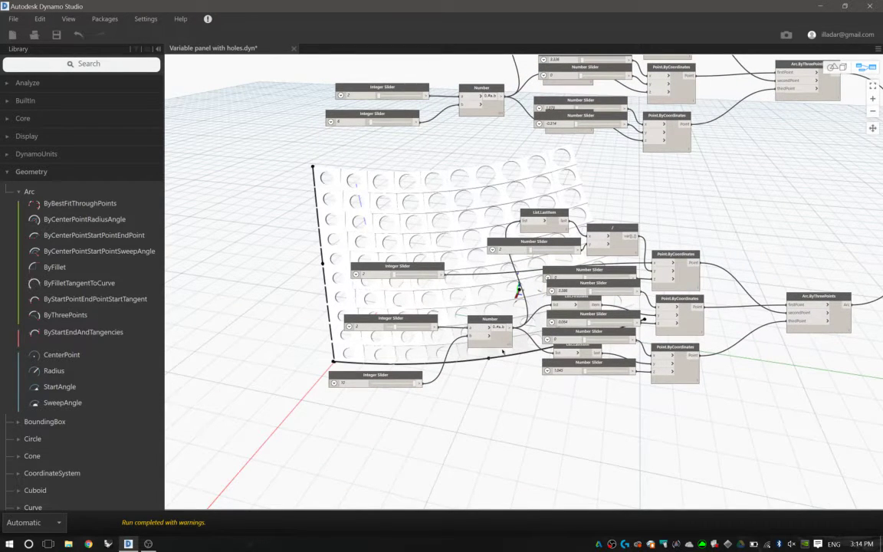
pyautogui.scroll(2, 503, 352)
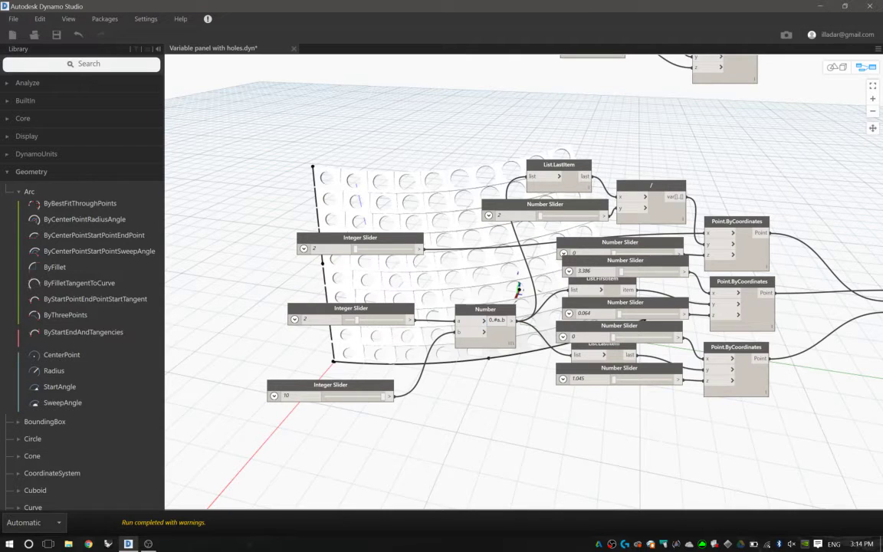
pyautogui.scroll(-3, 479, 364)
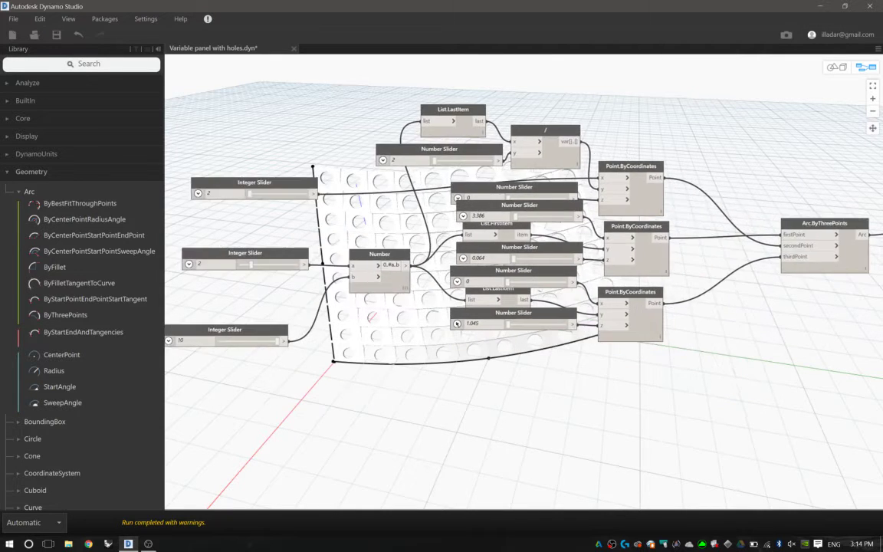
# - Add a Code Block containing a*b in the empty canvas area below the lower arc branch
pyautogui.moveTo(478, 365); pyautogui.dragTo(518, 325, button='middle')
pyautogui.rightClick(518, 325)
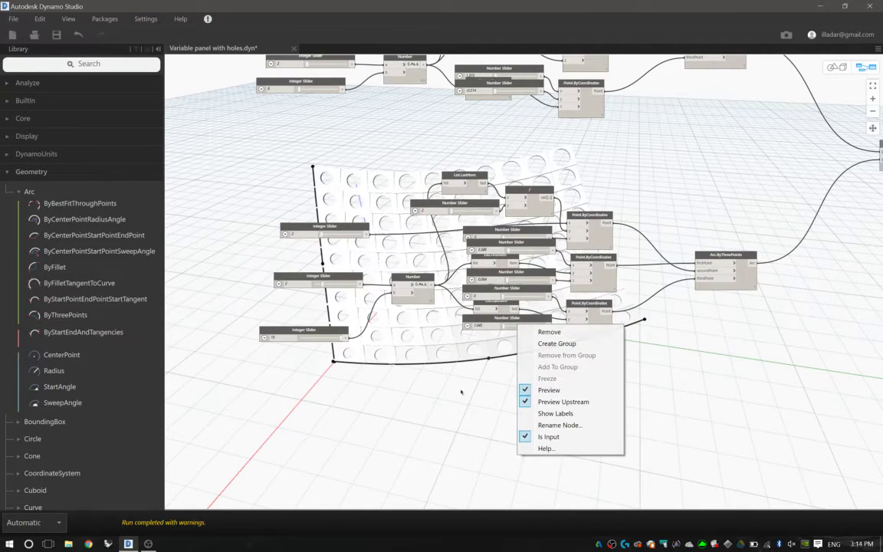
pyautogui.moveTo(552, 387); pyautogui.dragTo(488, 341, button='middle')
pyautogui.moveTo(458, 398); pyautogui.dragTo(549, 388, button='middle')
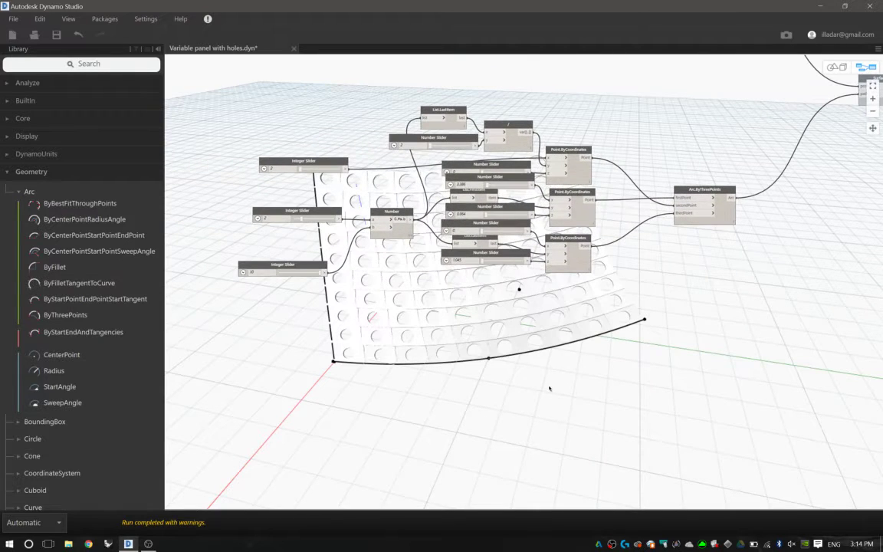
pyautogui.doubleClick(548, 386)
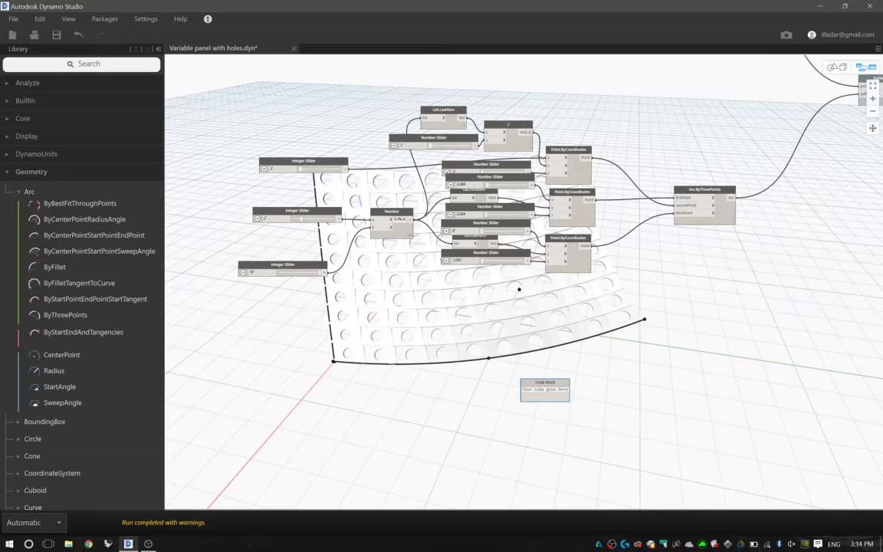
pyautogui.write('a*b')
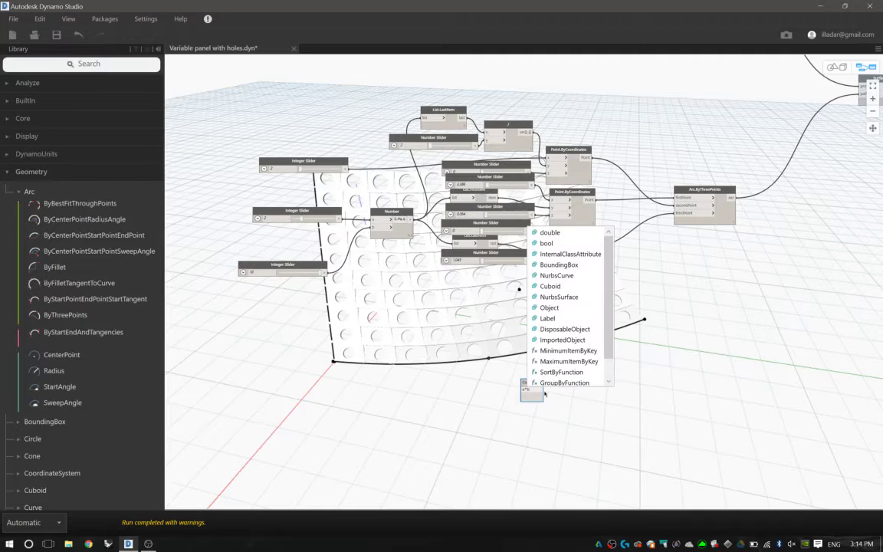
pyautogui.press('Escape')
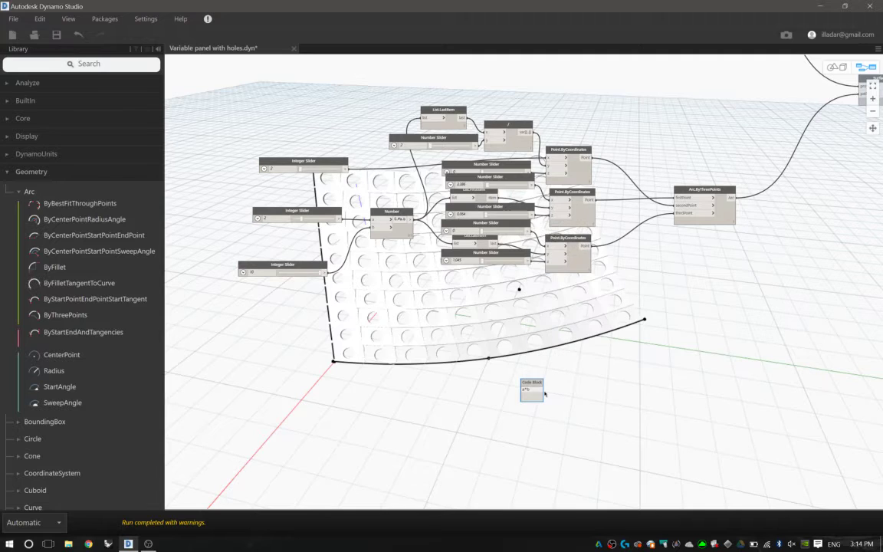
pyautogui.click(572, 387)
# - Add a Number Slider through the canvas search for "slider" and place it beside the Code Block's inputs
pyautogui.doubleClick(468, 387)
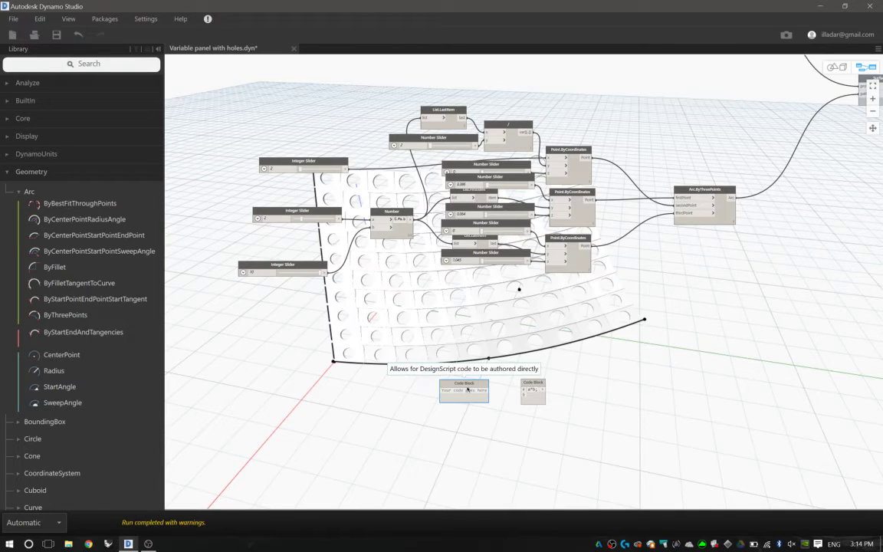
pyautogui.press('Escape')
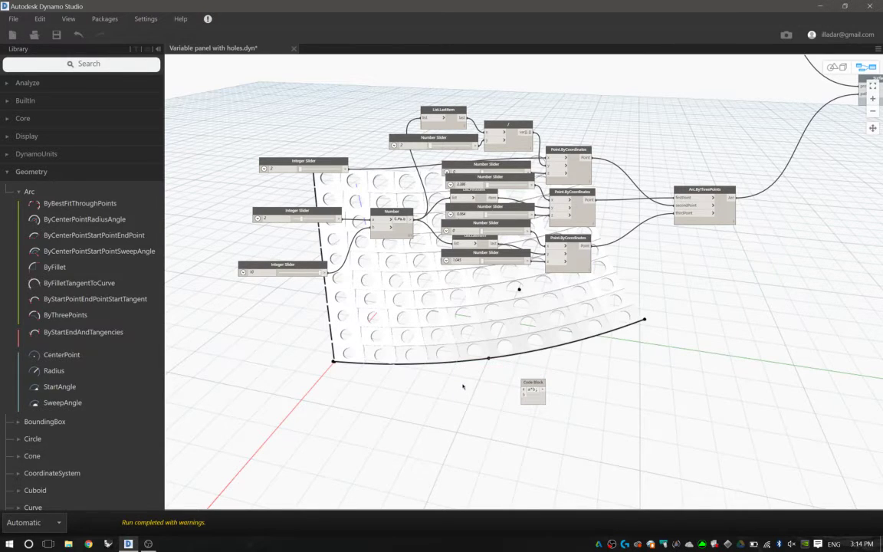
pyautogui.rightClick(453, 376)
pyautogui.write('slider')
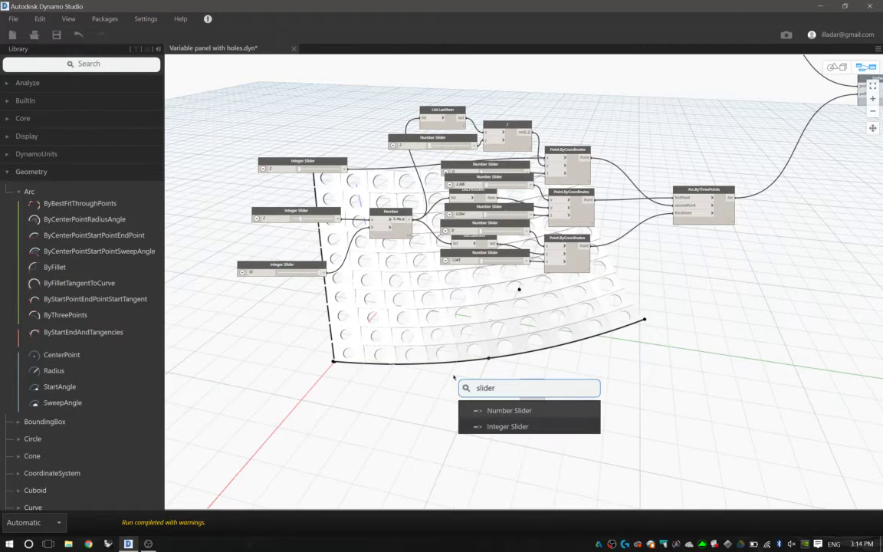
pyautogui.click(498, 410)
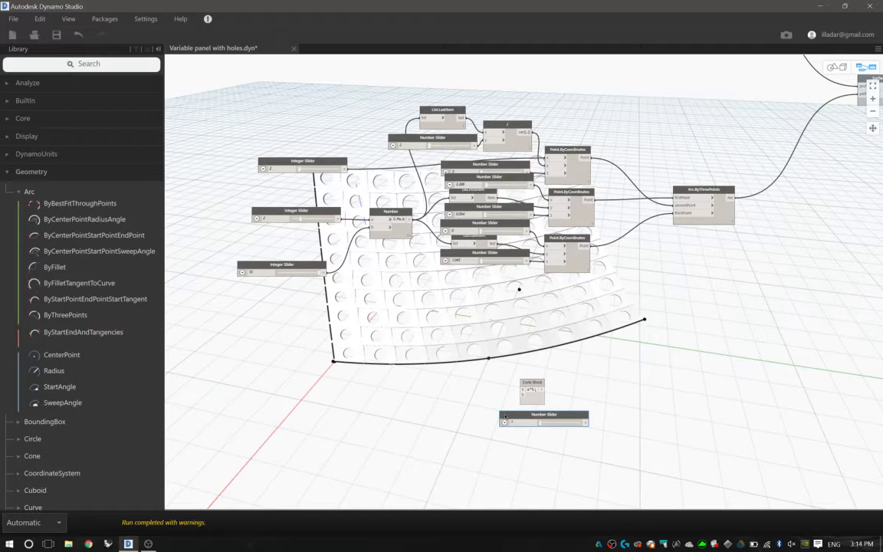
pyautogui.moveTo(486, 412); pyautogui.dragTo(400, 365)
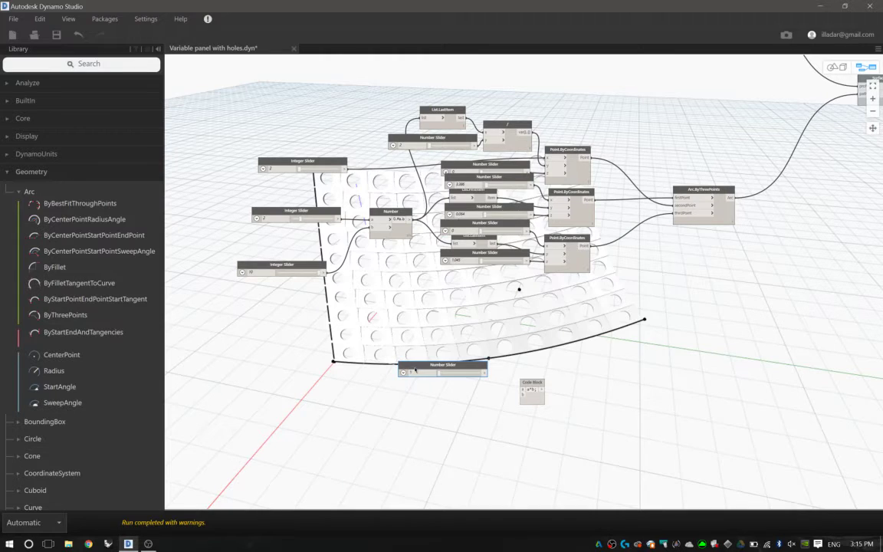
# - Duplicate the new Number Slider below the original and connect the two sliders to the Code Block's a and b inputs
pyautogui.hotkey('ctrl', 'c')
pyautogui.hotkey('ctrl', 'v')
pyautogui.moveTo(509, 373); pyautogui.dragTo(408, 400)
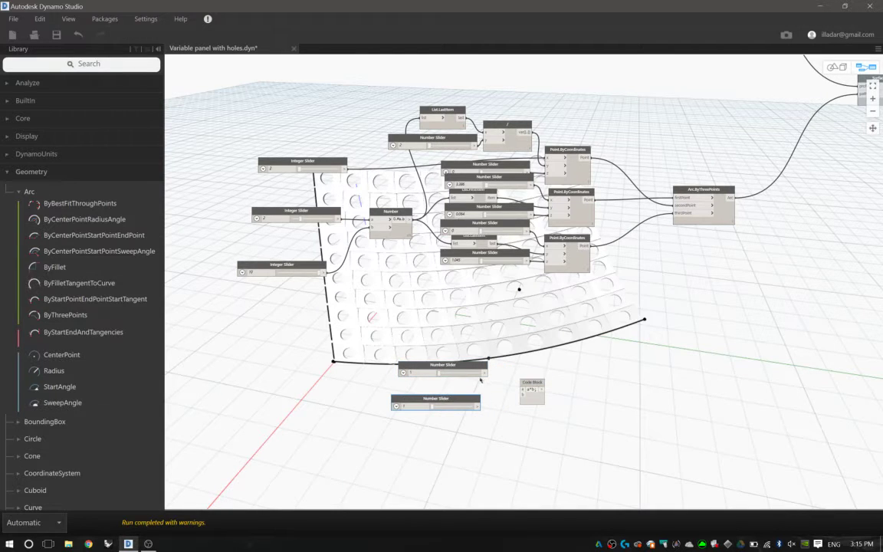
pyautogui.click(486, 373)
pyautogui.click(522, 390)
pyautogui.click(479, 406)
pyautogui.click(523, 399)
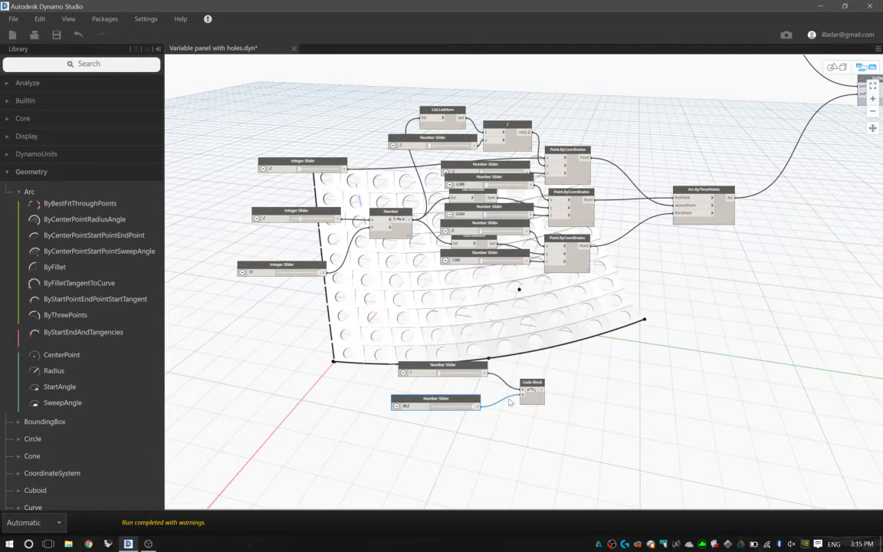
# - Delete the two added Number Sliders together with the a*b Code Block
pyautogui.moveTo(565, 429); pyautogui.dragTo(417, 367)
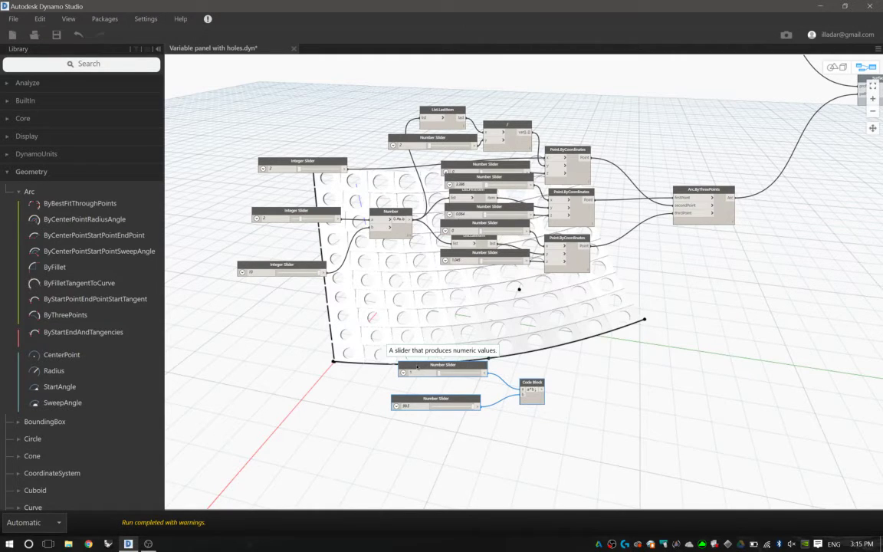
pyautogui.press('Delete')
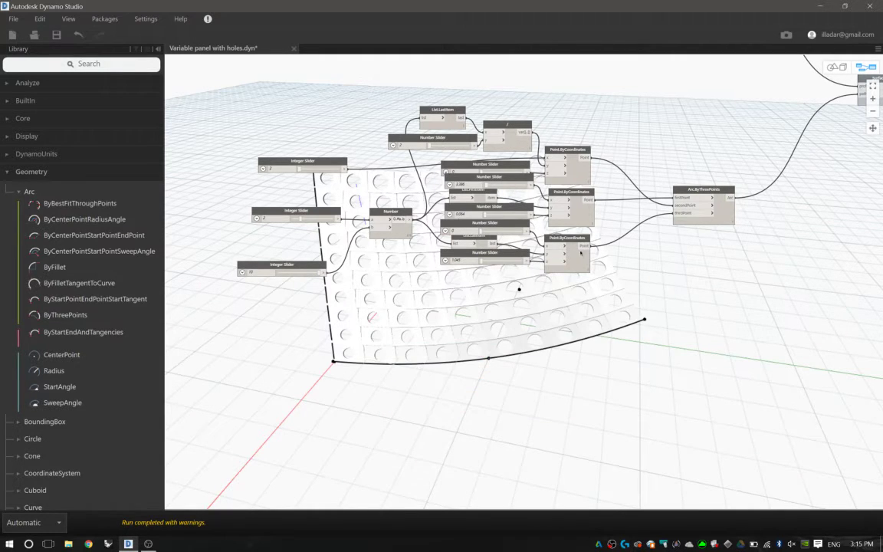
# - Examine the two node branches that run from the sliders through the points and arcs to the Surface.BySweep node
pyautogui.moveTo(559, 280)
pyautogui.hotkey('ctrl', 'l')
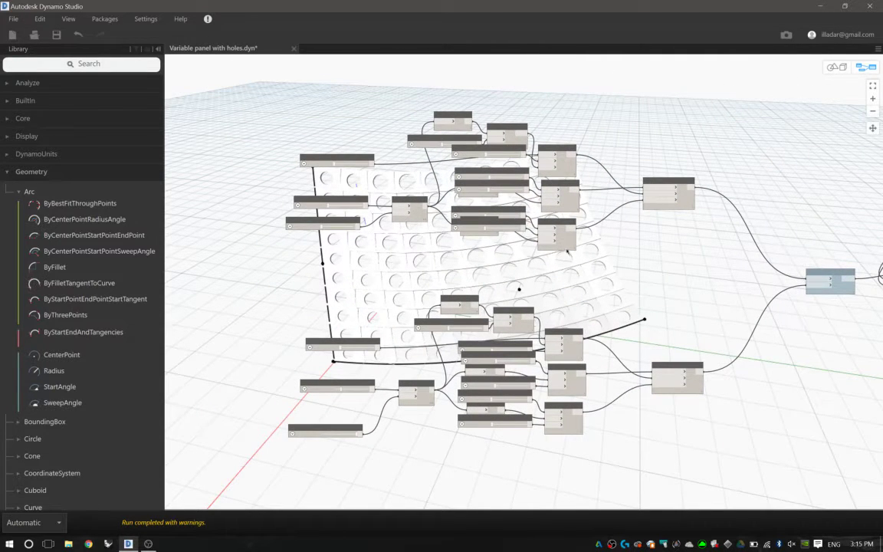
pyautogui.scroll(1, 580, 251)
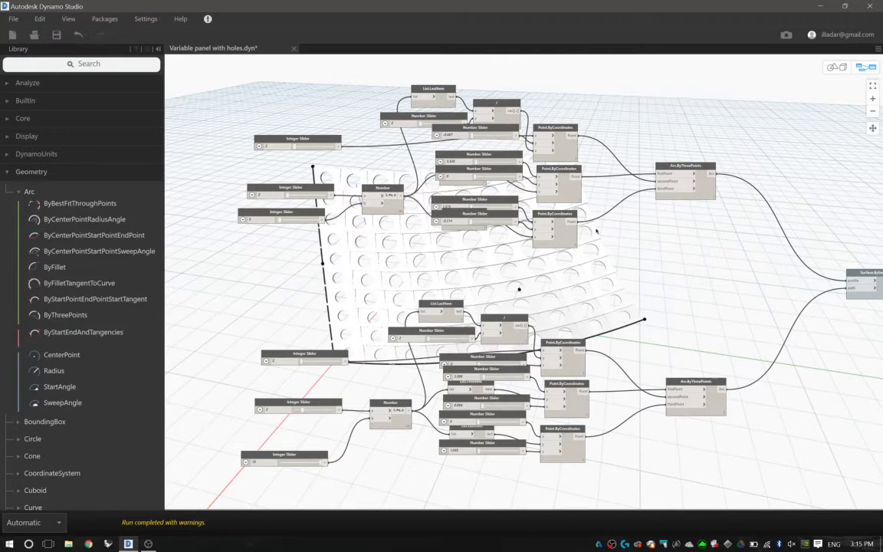
pyautogui.moveTo(565, 252); pyautogui.dragTo(601, 255, button='middle')
pyautogui.scroll(-1, 605, 260)
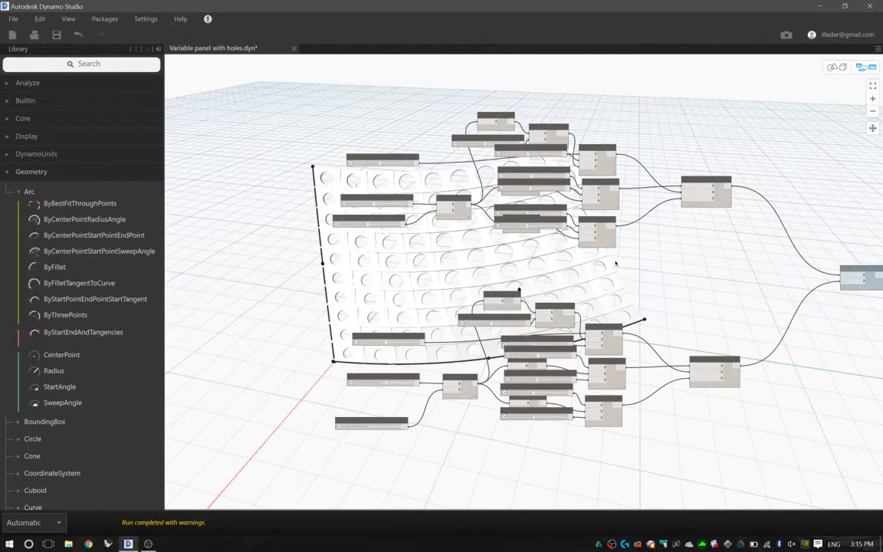
pyautogui.scroll(1, 613, 260)
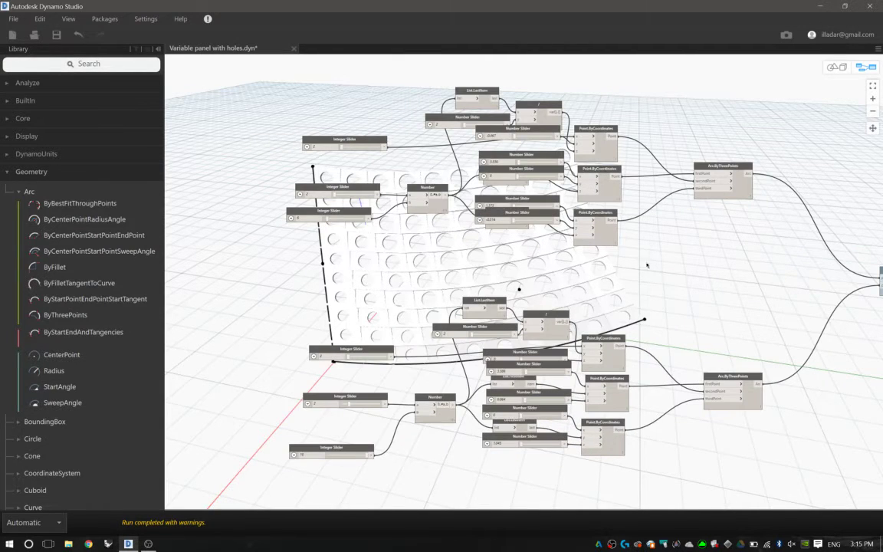
pyautogui.moveTo(611, 244); pyautogui.dragTo(564, 234, button='middle')
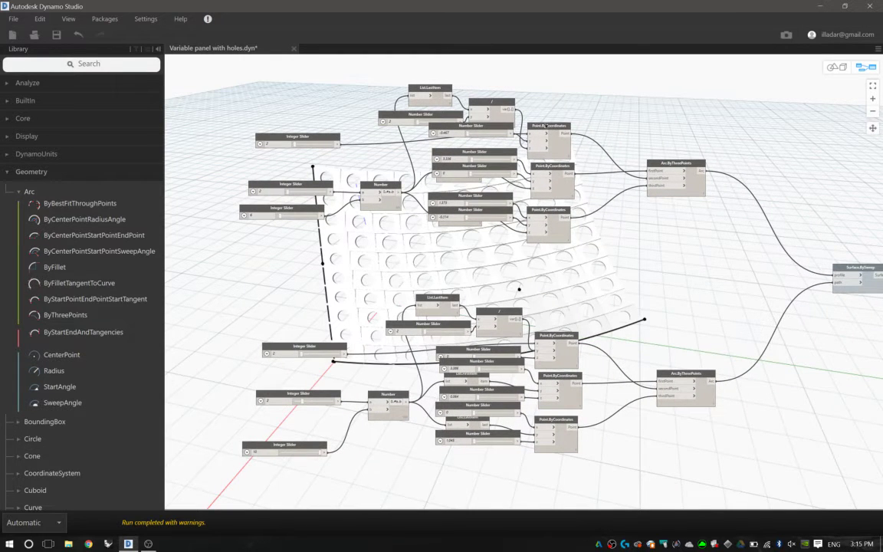
# - Spread out the three upper Point.ByCoordinates nodes and separate the two Number Sliders feeding the middle one to uncover the List.FirstItem node
pyautogui.moveTo(482, 215); pyautogui.dragTo(485, 253, button='middle')
pyautogui.moveTo(550, 232); pyautogui.dragTo(551, 223, button='middle')
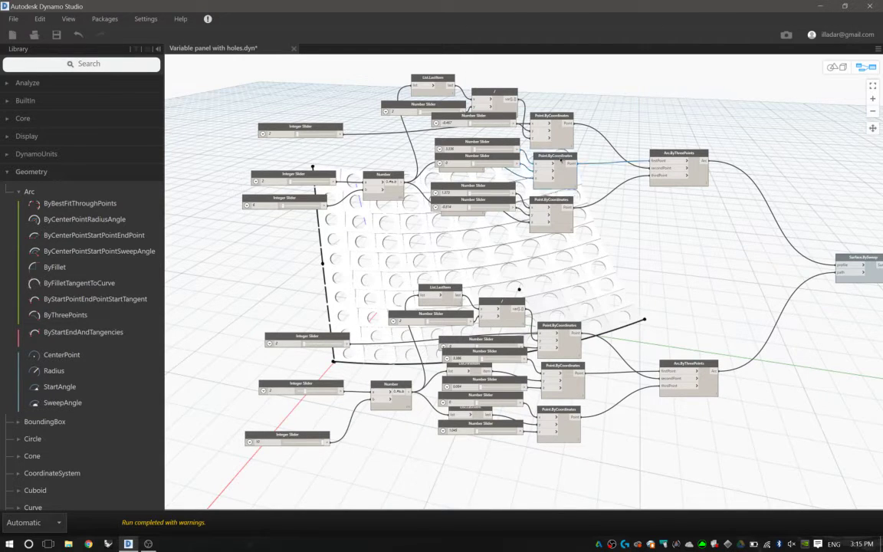
pyautogui.click(564, 115)
pyautogui.moveTo(564, 115); pyautogui.dragTo(571, 109)
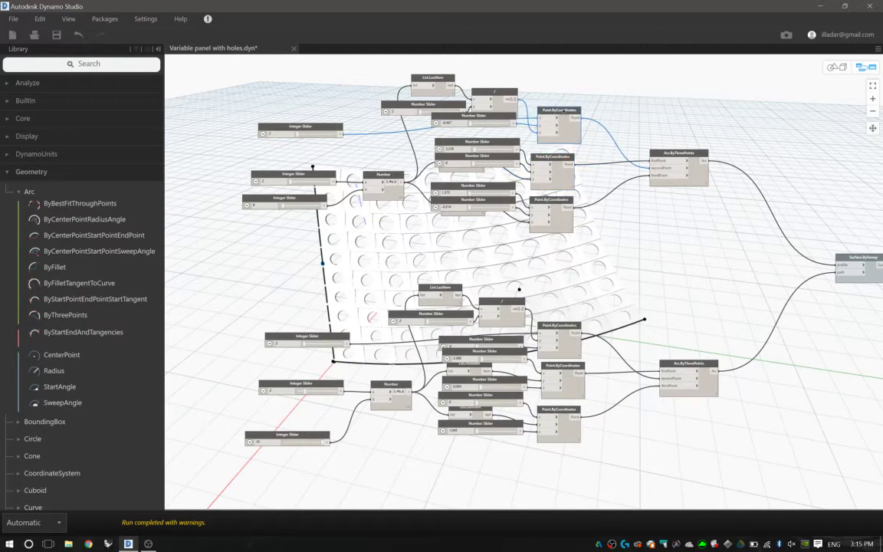
pyautogui.moveTo(547, 184); pyautogui.dragTo(557, 178)
pyautogui.moveTo(537, 224); pyautogui.dragTo(553, 220)
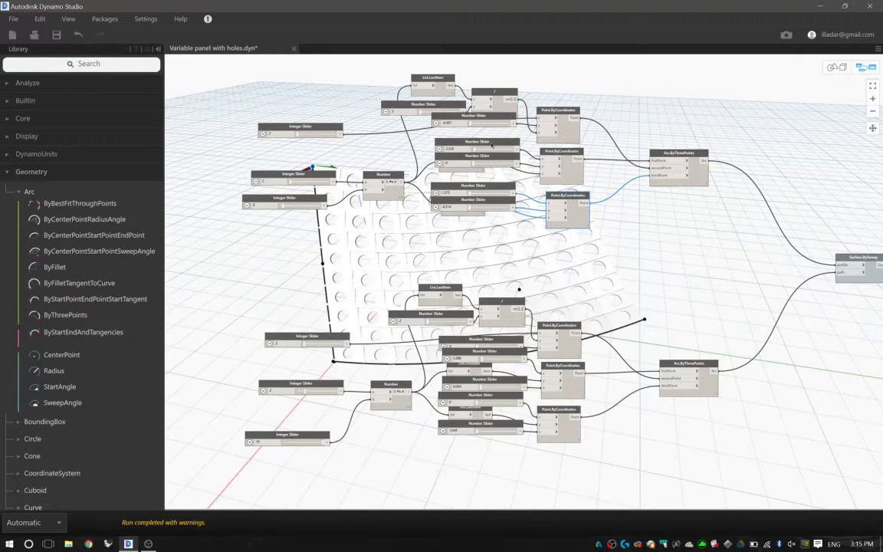
pyautogui.moveTo(446, 141); pyautogui.dragTo(418, 137)
pyautogui.moveTo(501, 158); pyautogui.dragTo(485, 174)
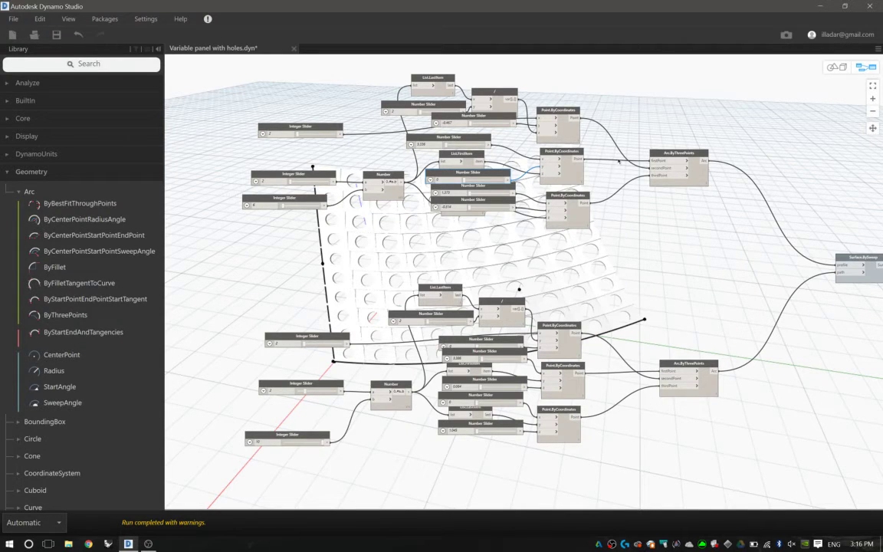
# - Select the upper and lower Arc.ByThreePoints nodes in turn to identify their arcs in the 3D geometry
pyautogui.click(675, 156)
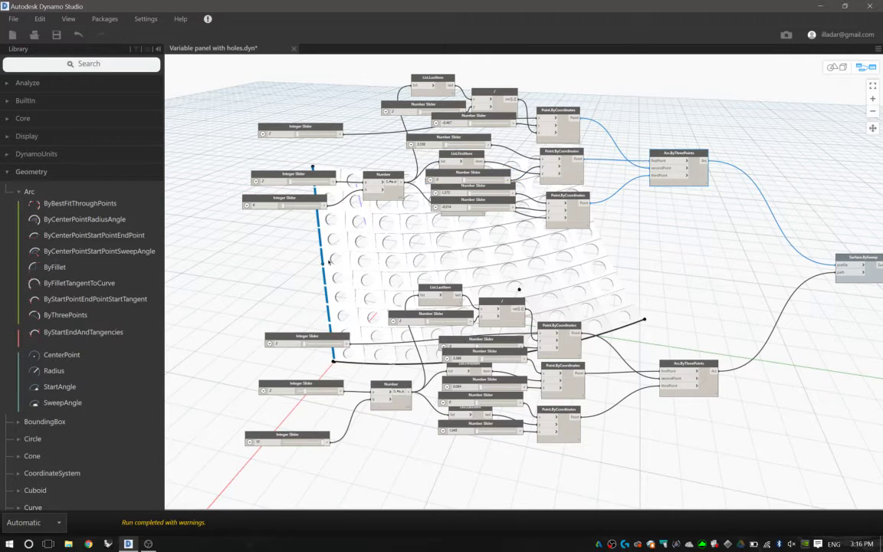
pyautogui.moveTo(322, 225); pyautogui.dragTo(519, 290, button='middle')
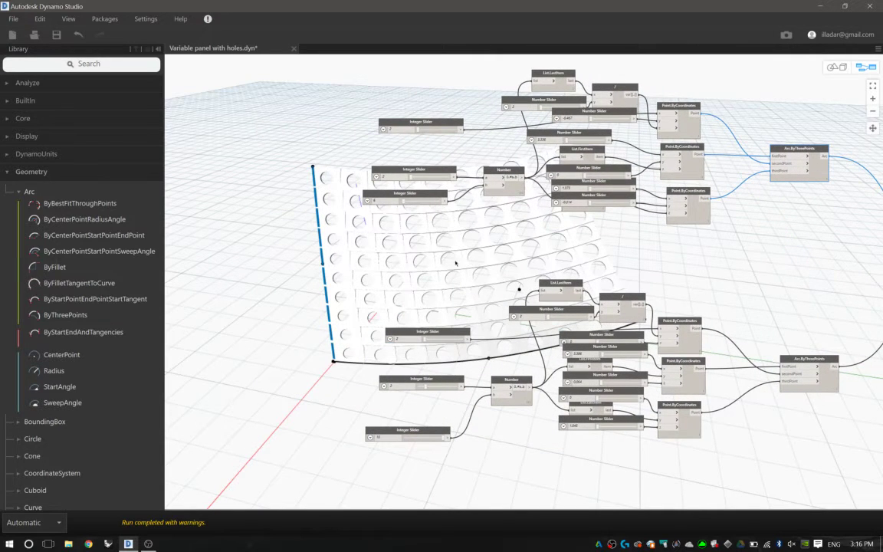
pyautogui.moveTo(513, 219); pyautogui.dragTo(434, 227, button='middle')
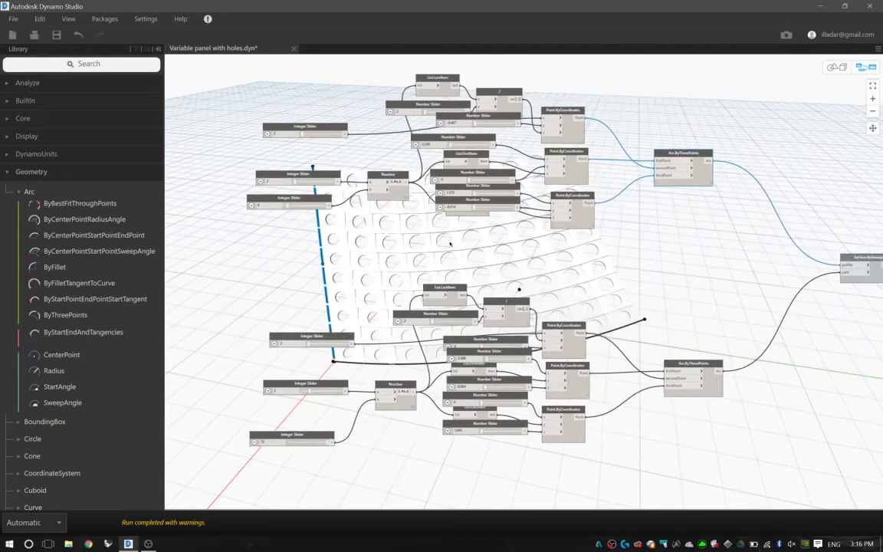
pyautogui.moveTo(656, 250); pyautogui.dragTo(650, 238, button='middle')
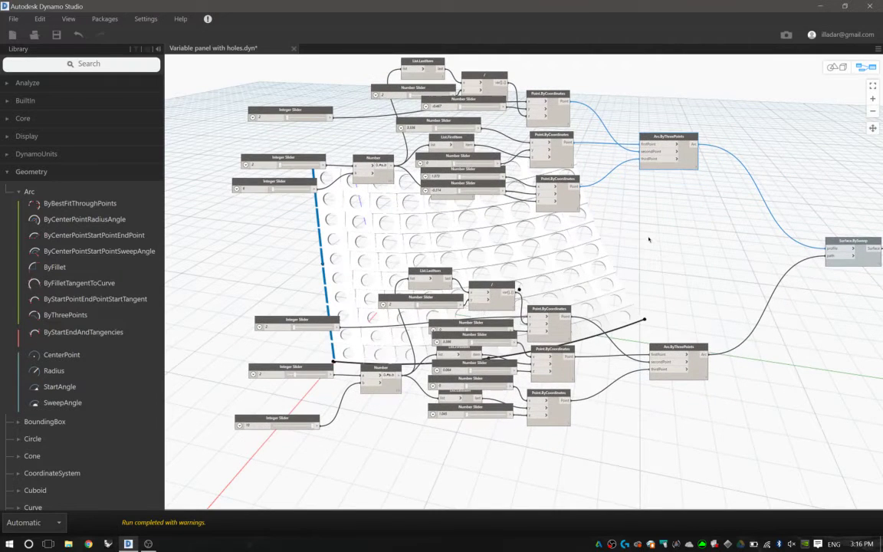
pyautogui.moveTo(676, 291); pyautogui.dragTo(655, 283, button='middle')
pyautogui.click(615, 337)
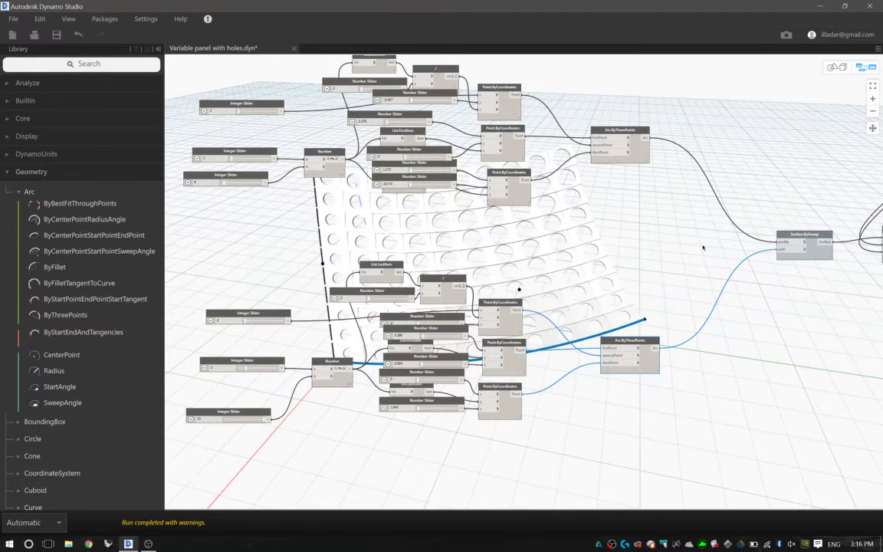
# - Turn on the Surface.BySweep node's preview to inspect the swept surface, and turn it off again
pyautogui.moveTo(703, 247); pyautogui.dragTo(559, 244, button='middle')
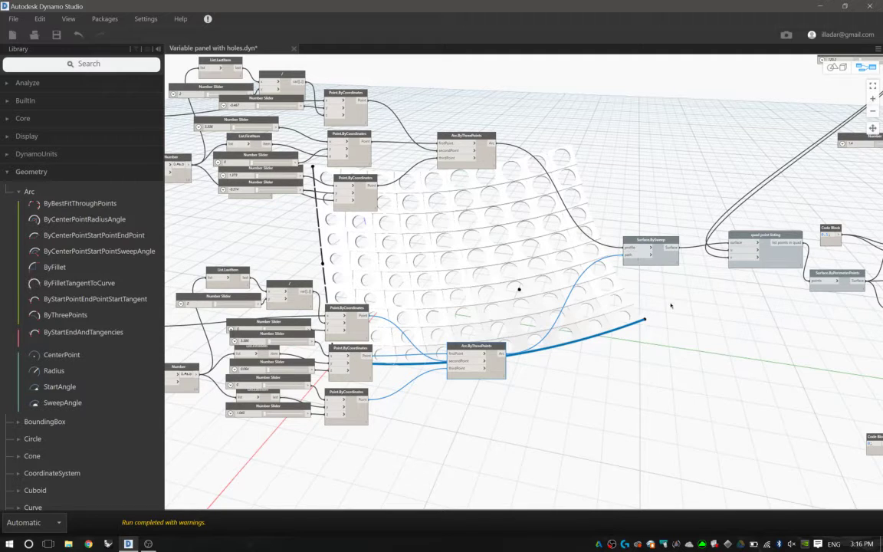
pyautogui.moveTo(667, 296); pyautogui.dragTo(600, 309, button='middle')
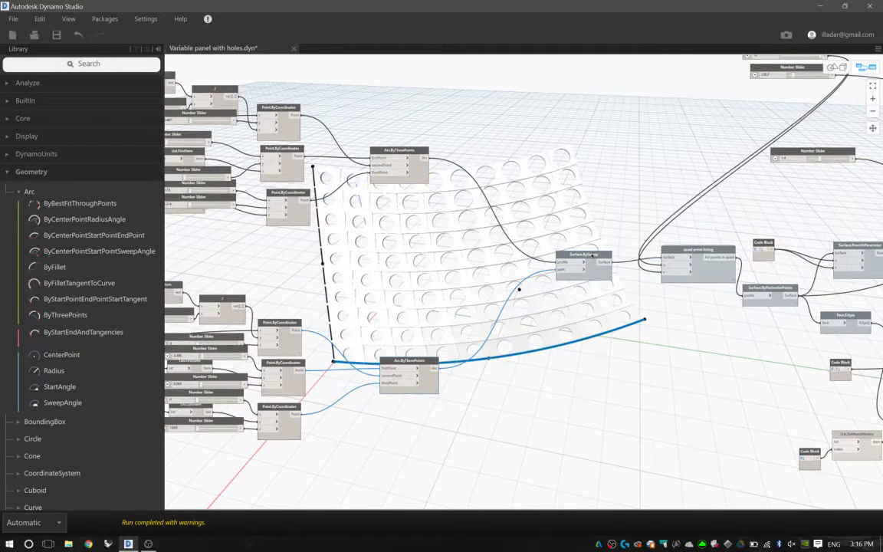
pyautogui.click(593, 255)
pyautogui.rightClick(593, 256)
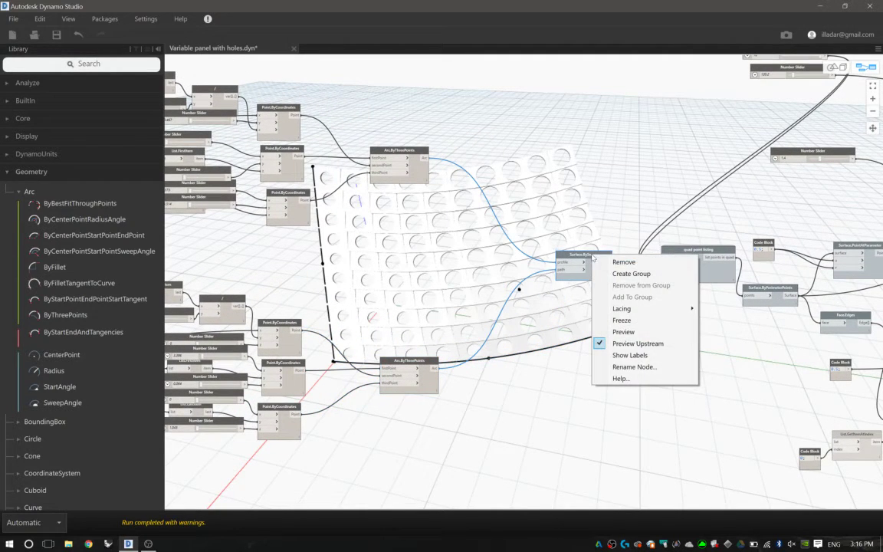
pyautogui.click(632, 329)
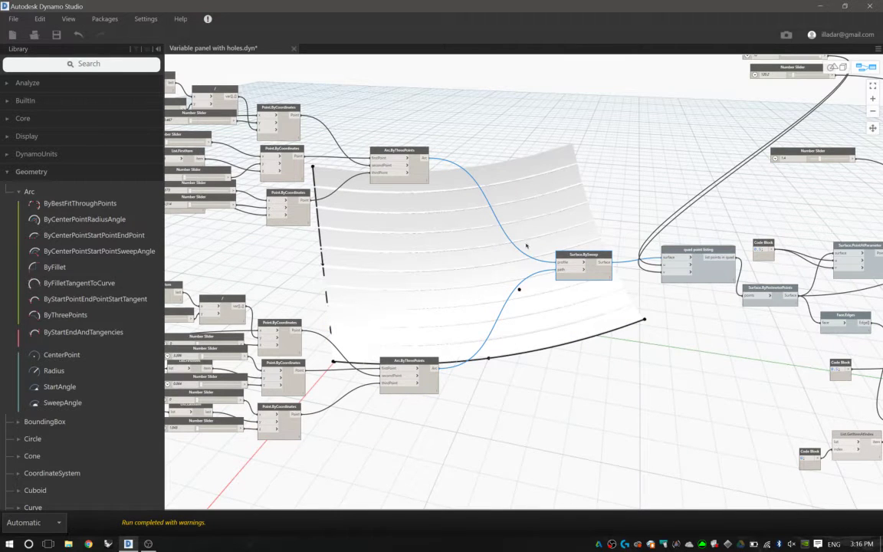
pyautogui.rightClick(595, 258)
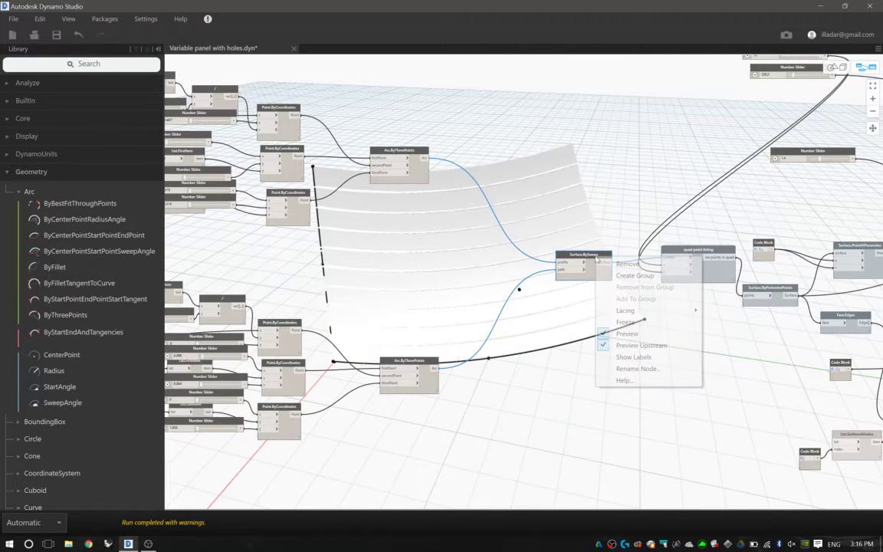
pyautogui.click(617, 333)
# - Move the Integer Slider that drives the quad point listing node next to the Surface.BySweep node
pyautogui.moveTo(588, 198); pyautogui.dragTo(470, 207, button='middle')
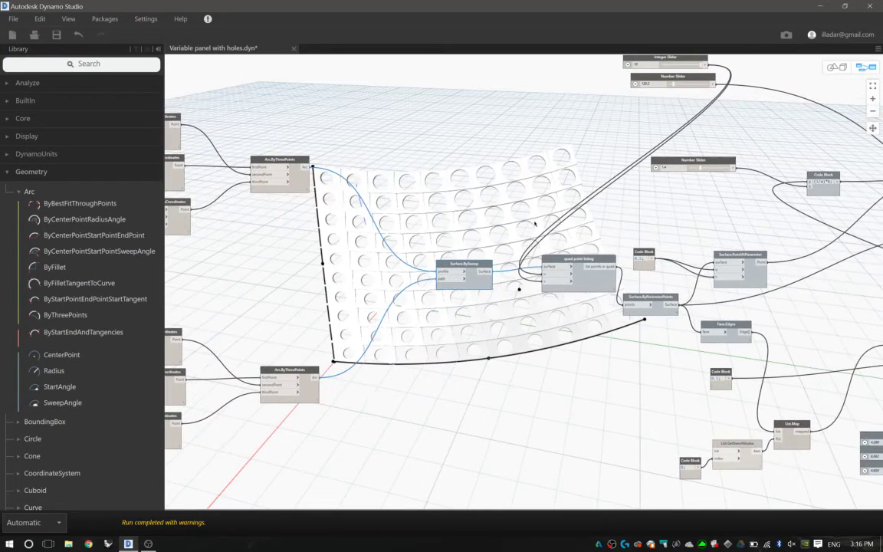
pyautogui.moveTo(552, 177); pyautogui.dragTo(530, 215, button='middle')
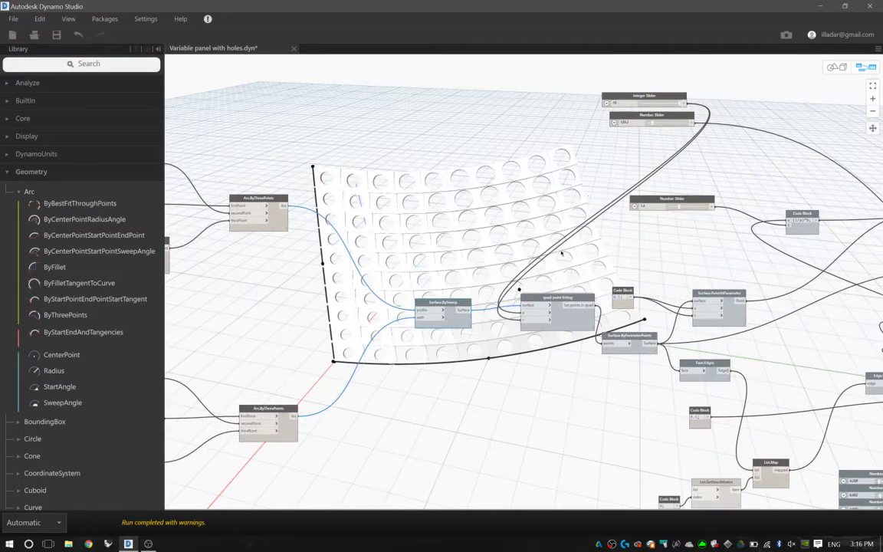
pyautogui.moveTo(644, 96); pyautogui.dragTo(410, 183)
pyautogui.moveTo(489, 223); pyautogui.dragTo(528, 191, button='middle')
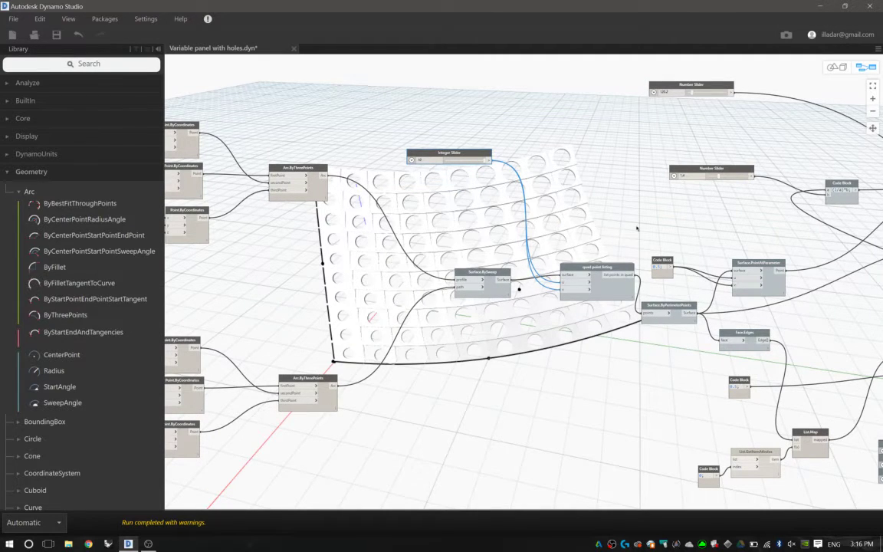
# - Turn on the quad point listing node's preview to inspect its points on the surface, and turn it off again
pyautogui.moveTo(575, 205); pyautogui.dragTo(536, 204, button='middle')
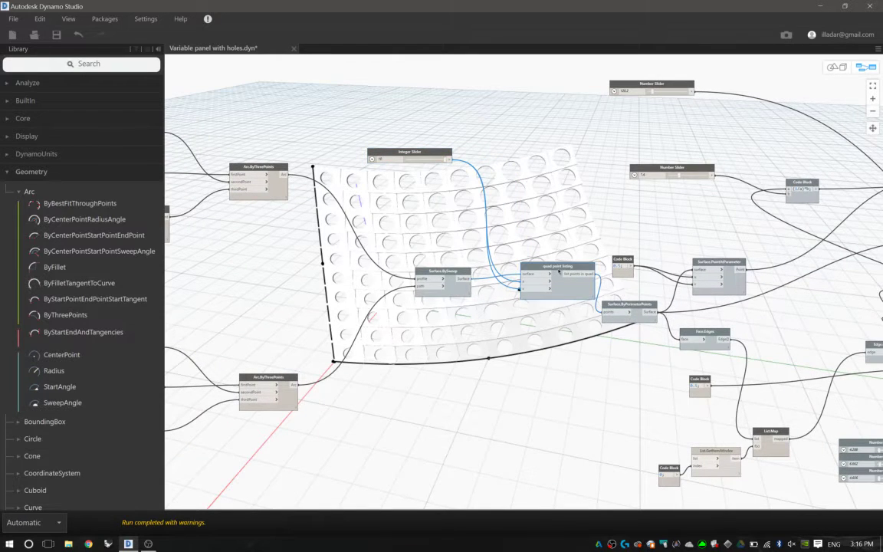
pyautogui.rightClick(523, 270)
pyautogui.click(604, 339)
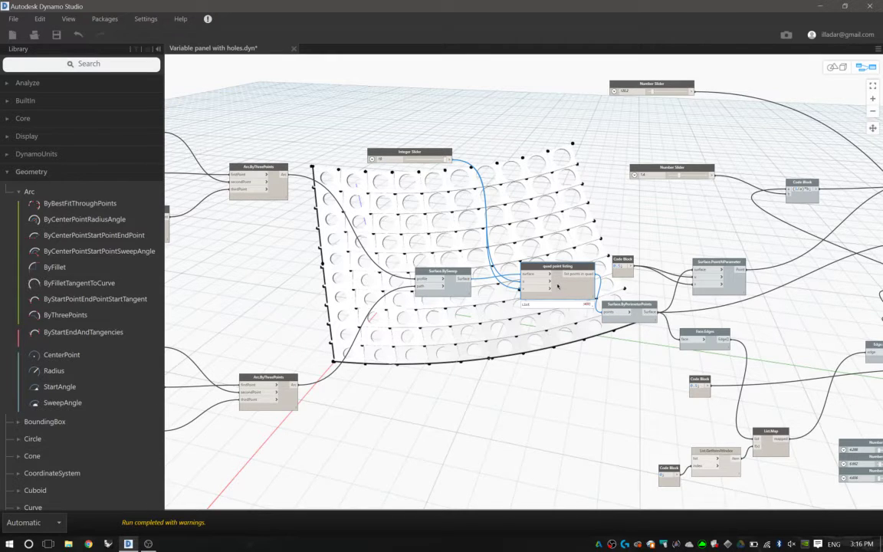
pyautogui.rightClick(558, 286)
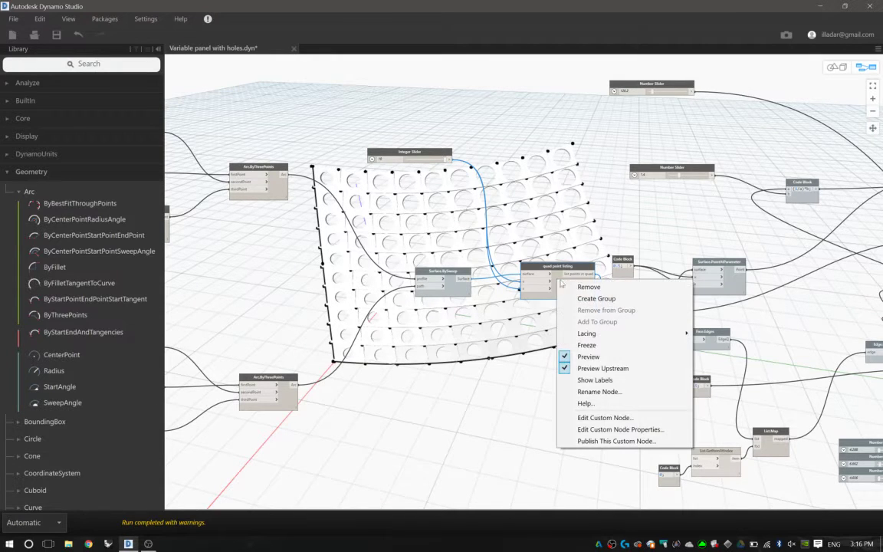
pyautogui.click(610, 357)
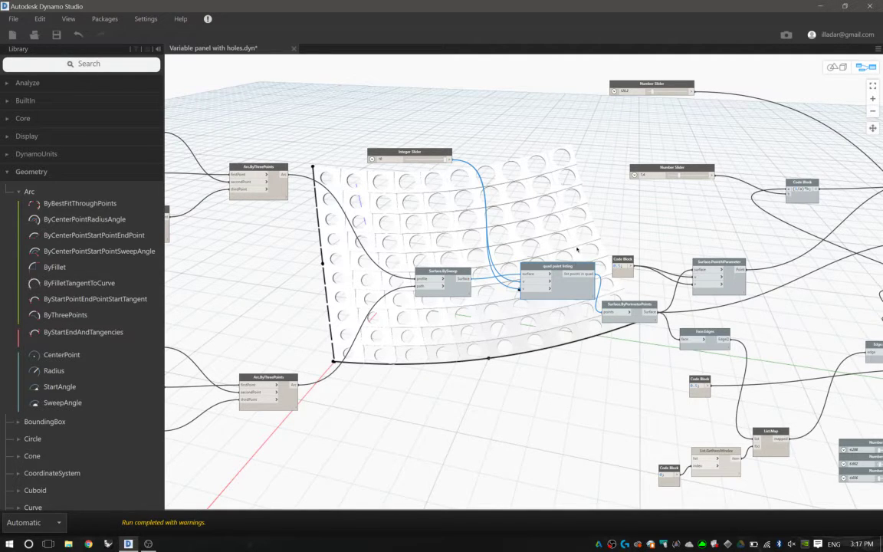
# - Open the online package search to look through the available packages, and close it
pyautogui.click(105, 18)
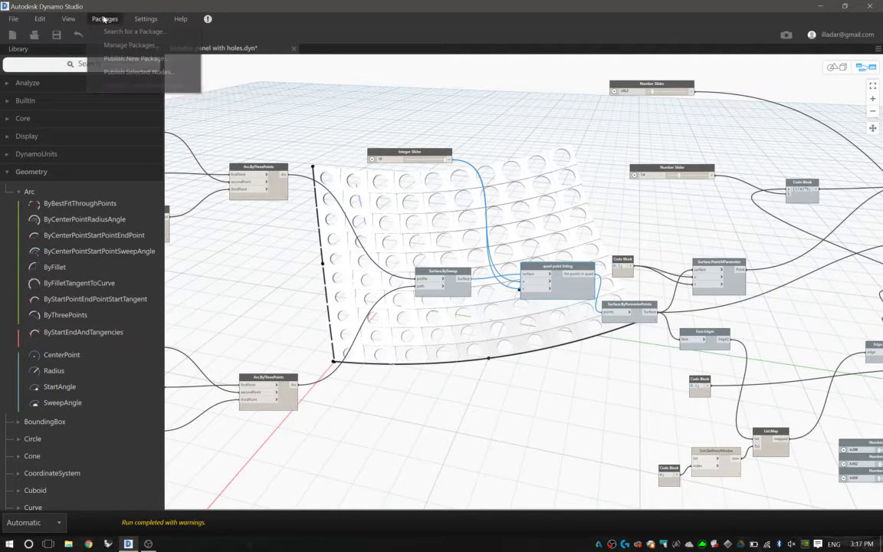
pyautogui.click(112, 32)
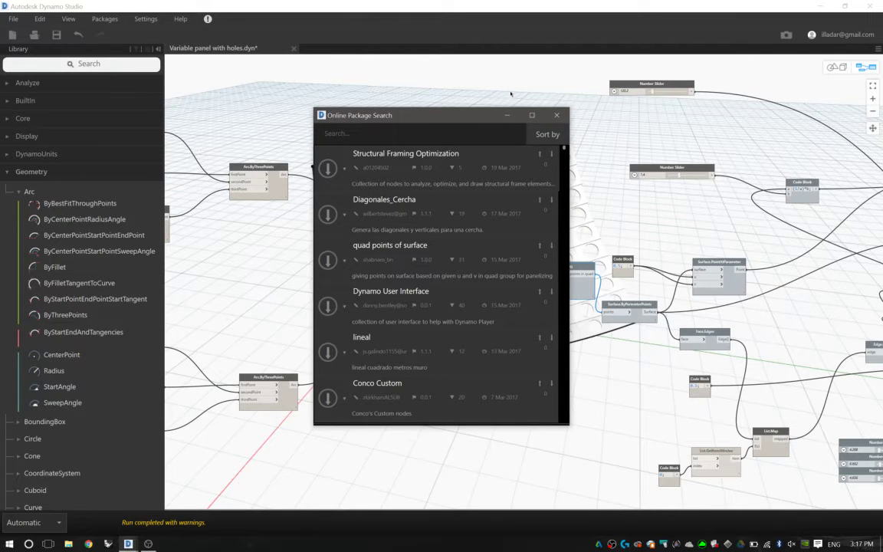
pyautogui.click(557, 115)
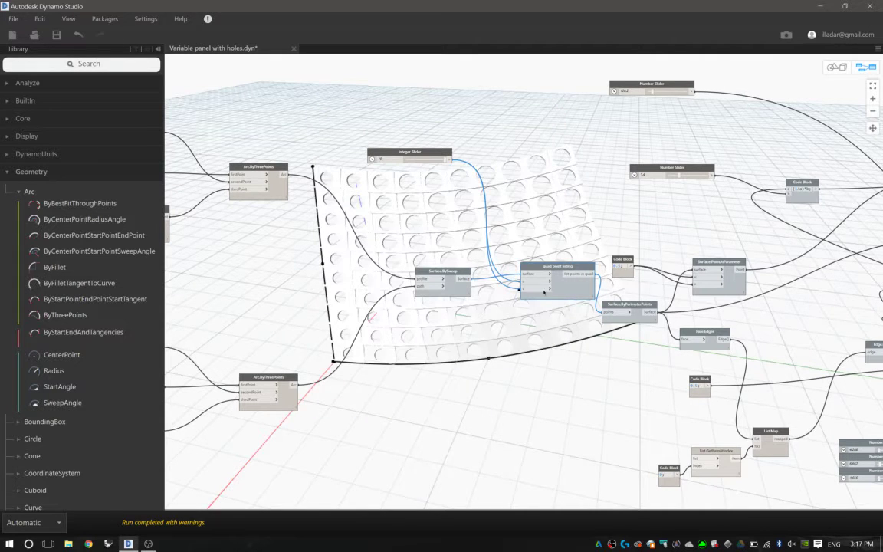
# - Move the quad point listing node slightly closer to Surface.BySweep and examine the connected Surface.ByPerimeterPoints and Surface.PointAtParameter nodes
pyautogui.moveTo(574, 265); pyautogui.dragTo(552, 277)
pyautogui.moveTo(648, 290); pyautogui.dragTo(500, 282, button='middle')
pyautogui.moveTo(475, 312)
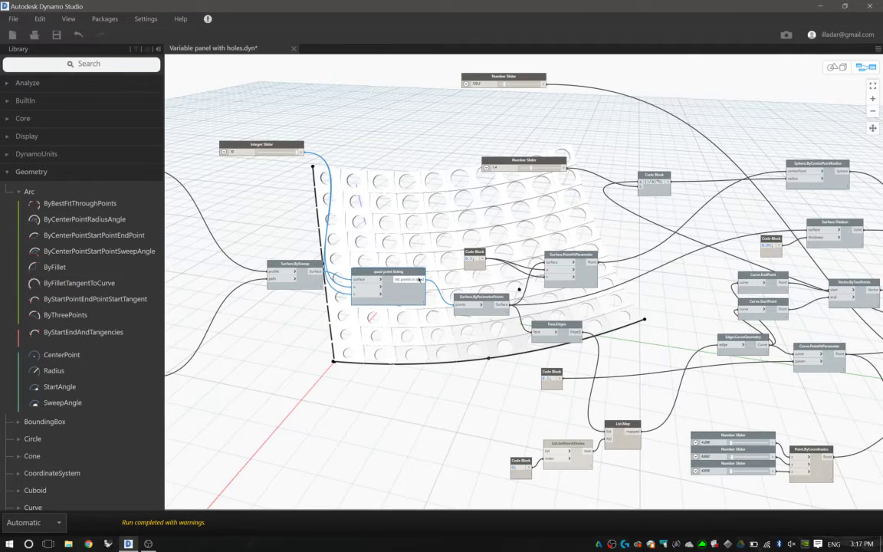
pyautogui.moveTo(420, 279)
pyautogui.moveTo(519, 272); pyautogui.dragTo(497, 256, button='middle')
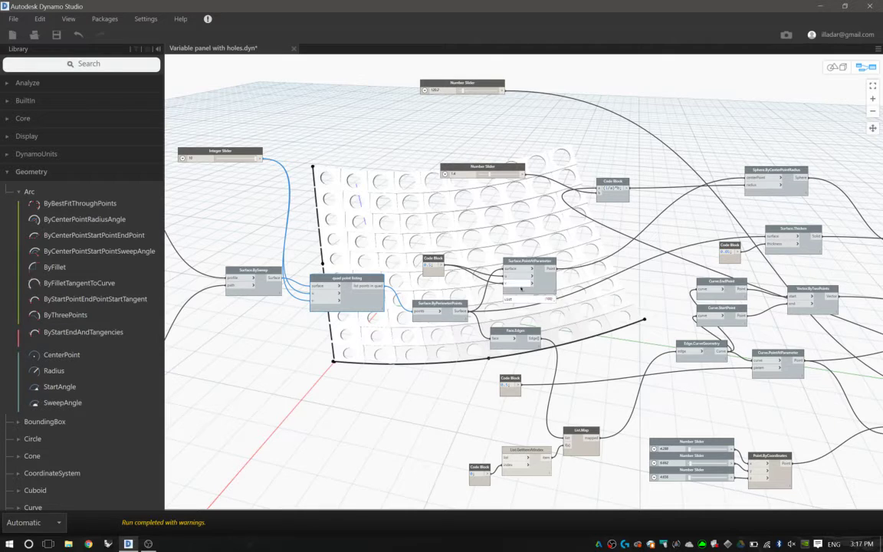
pyautogui.moveTo(531, 304); pyautogui.dragTo(503, 311, button='middle')
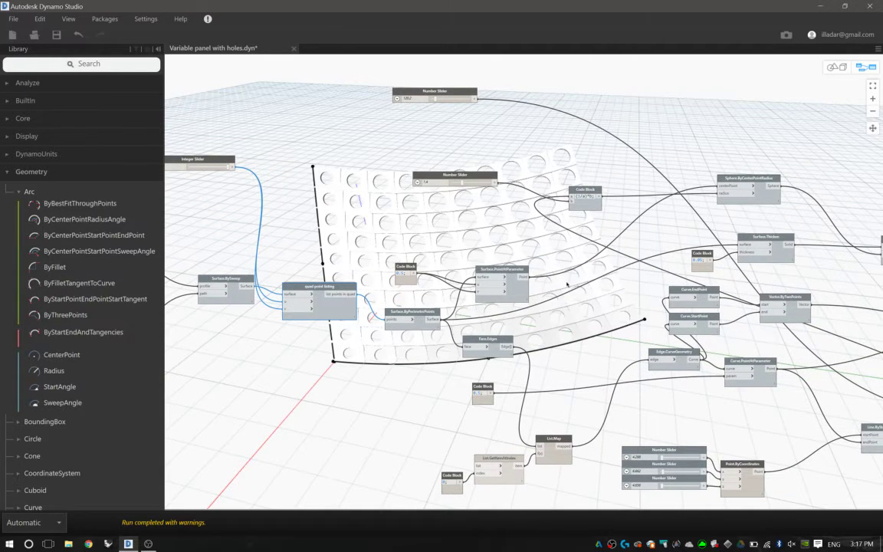
# - Turn on the Surface.PointAtParameter node's preview to inspect the panel centre points, and turn it off again
pyautogui.moveTo(533, 288); pyautogui.dragTo(528, 273, button='middle')
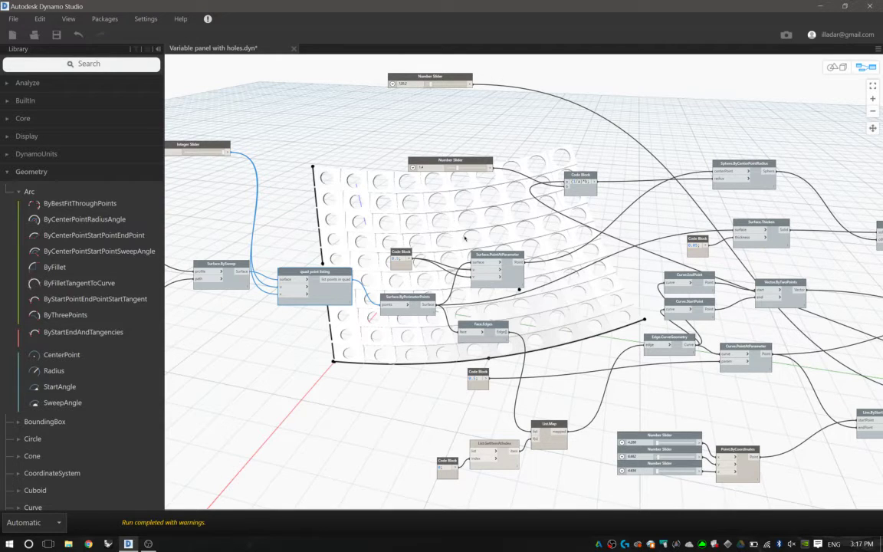
pyautogui.click(506, 259)
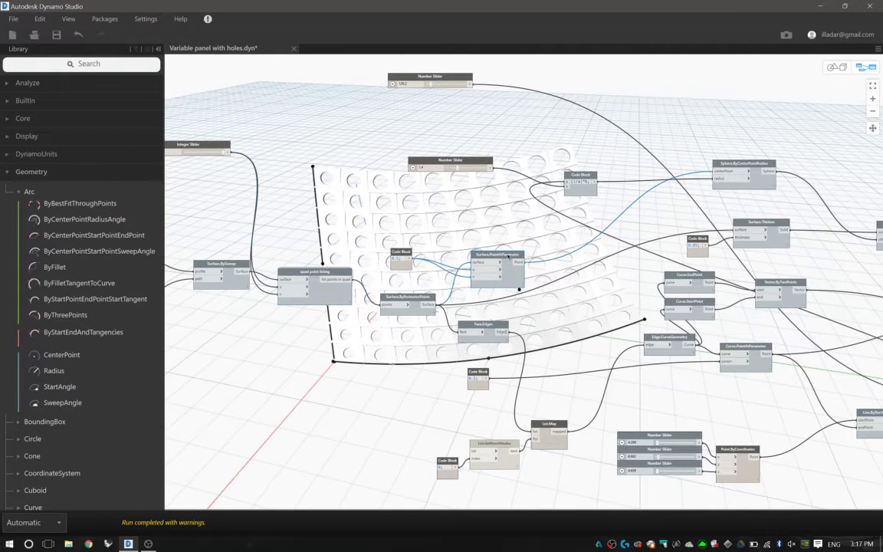
pyautogui.rightClick(508, 258)
pyautogui.click(541, 333)
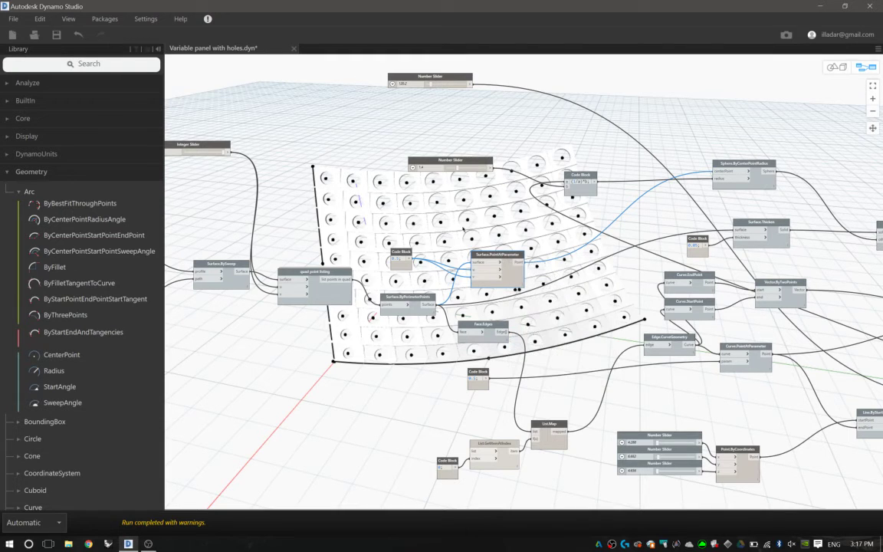
pyautogui.rightClick(507, 259)
pyautogui.click(540, 335)
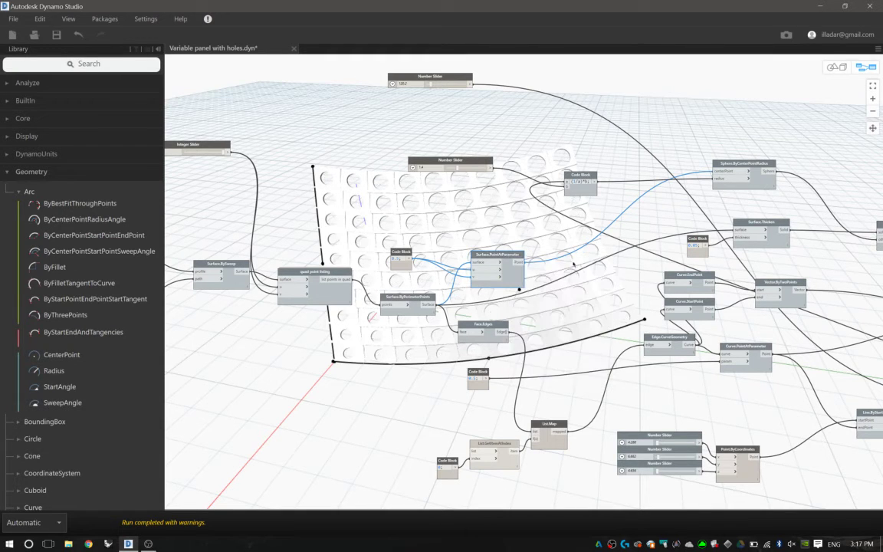
# - Examine the branch from Surface.PointAtParameter through Sphere.ByCenterPointRadius and Surface.Thicken to Solid.Difference, and the Face.Edges nodes below it
pyautogui.moveTo(572, 255); pyautogui.dragTo(470, 295, button='middle')
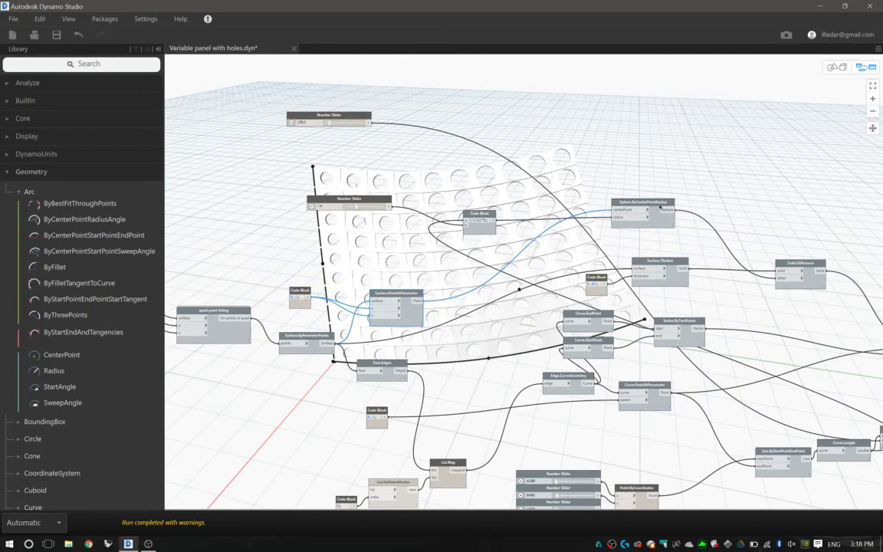
pyautogui.moveTo(652, 230); pyautogui.dragTo(609, 203, button='middle')
pyautogui.moveTo(699, 226); pyautogui.dragTo(764, 195, button='middle')
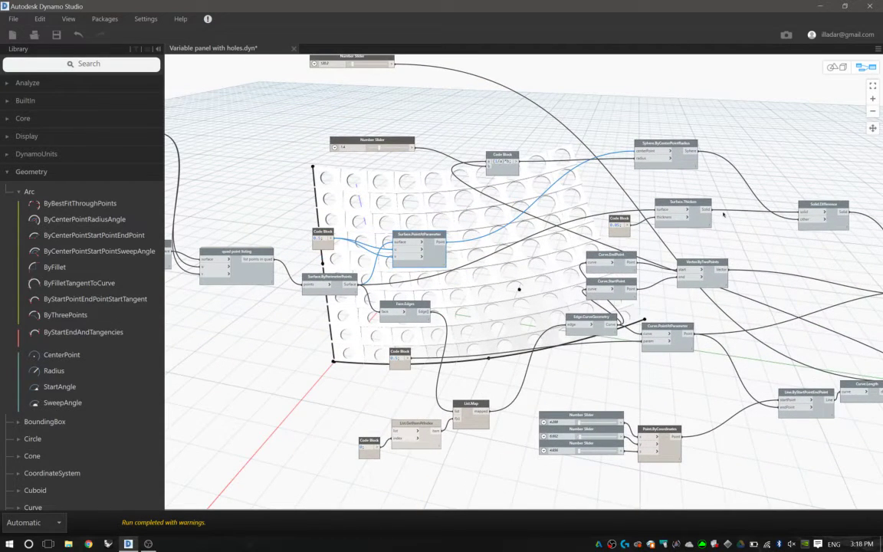
pyautogui.moveTo(652, 193); pyautogui.dragTo(621, 198, button='middle')
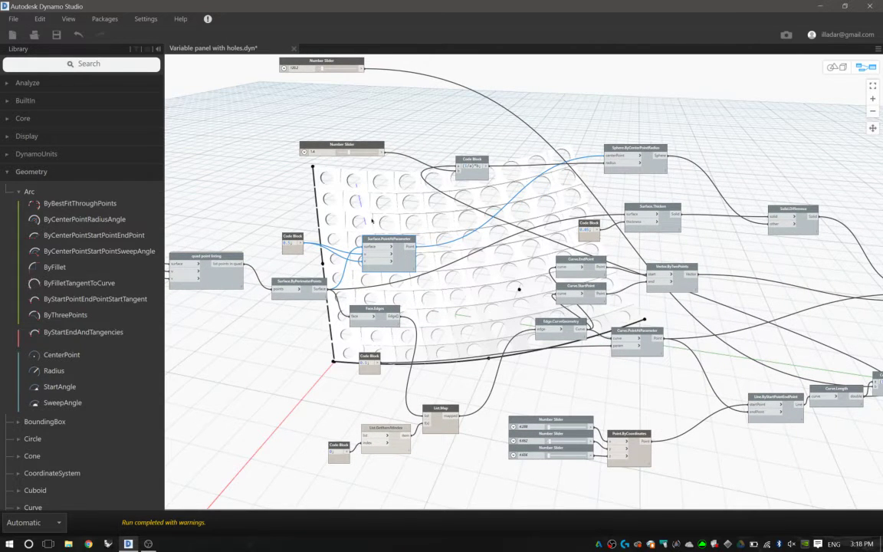
pyautogui.moveTo(485, 248); pyautogui.dragTo(610, 208, button='middle')
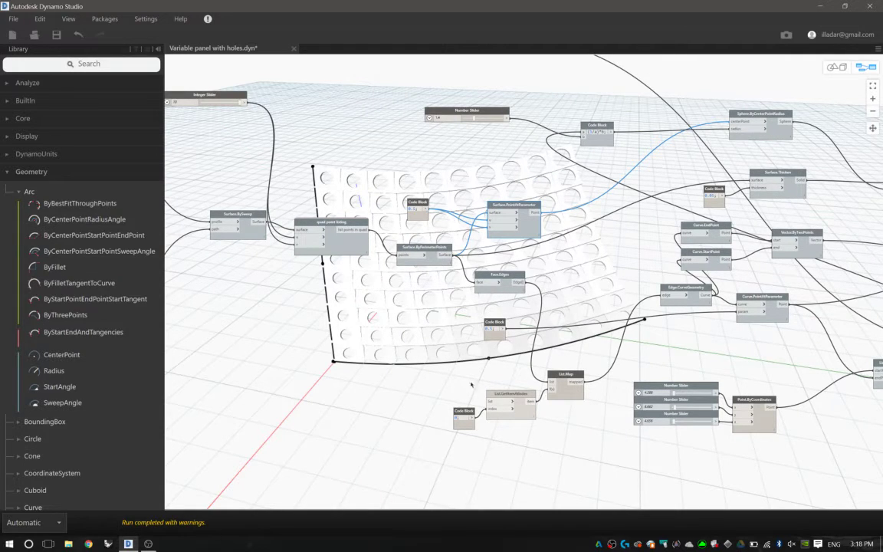
# - Examine the edge, vector and rotation nodes through to ImportInstance.ByGeometry, and select Point.ByCoordinates to locate its point in the model
pyautogui.moveTo(567, 385)
pyautogui.moveTo(634, 250); pyautogui.dragTo(599, 257, button='middle')
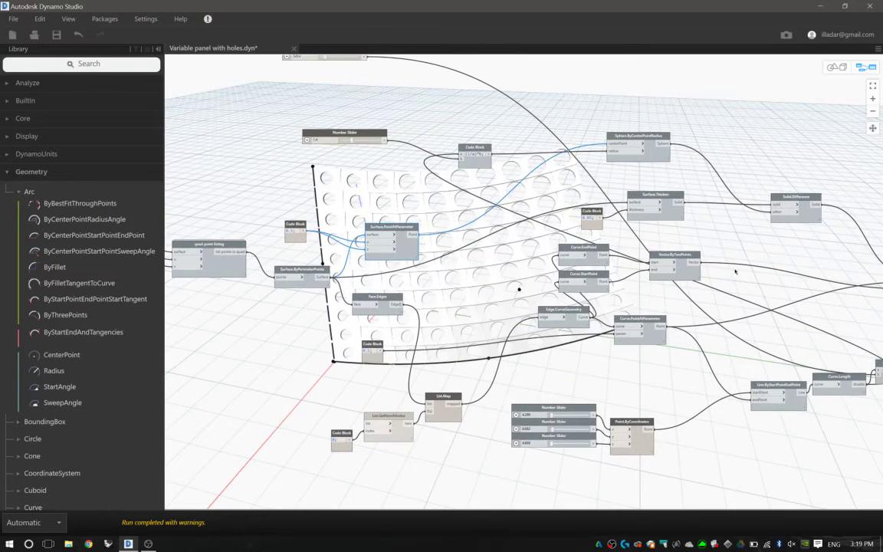
pyautogui.moveTo(661, 246); pyautogui.dragTo(627, 273, button='middle')
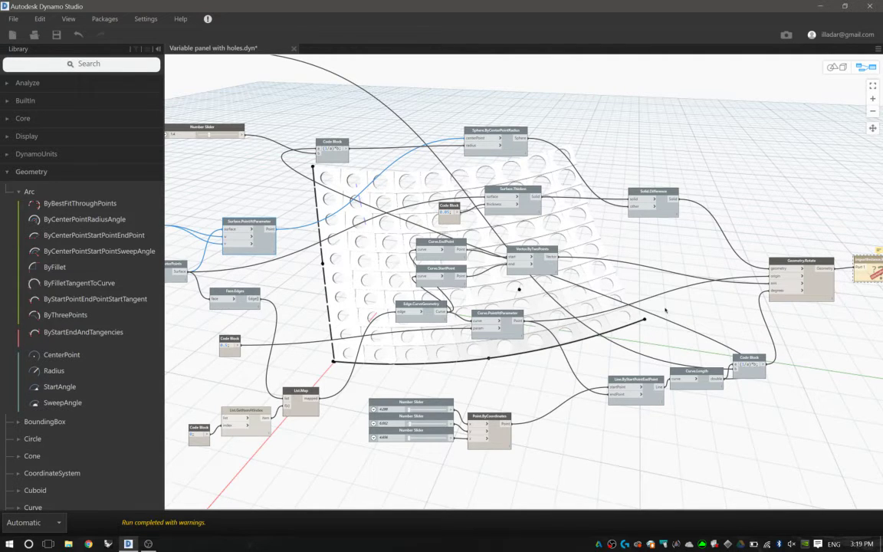
pyautogui.scroll(3, 713, 293)
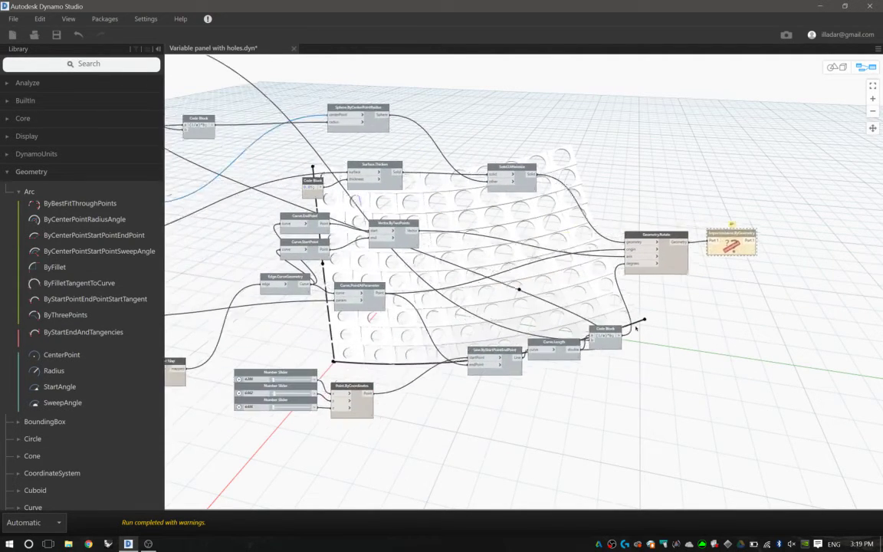
pyautogui.moveTo(525, 291); pyautogui.dragTo(599, 291, button='middle')
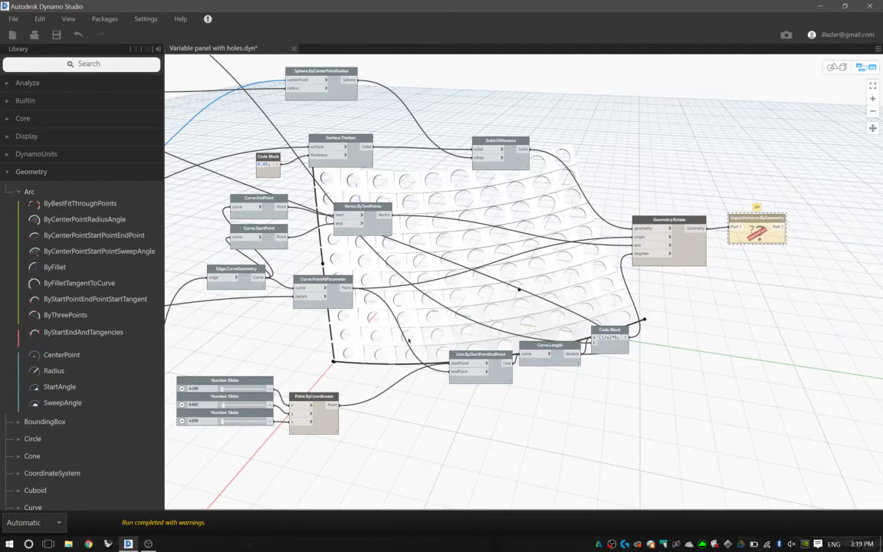
pyautogui.moveTo(408, 340); pyautogui.dragTo(447, 326, button='middle')
pyautogui.click(368, 382)
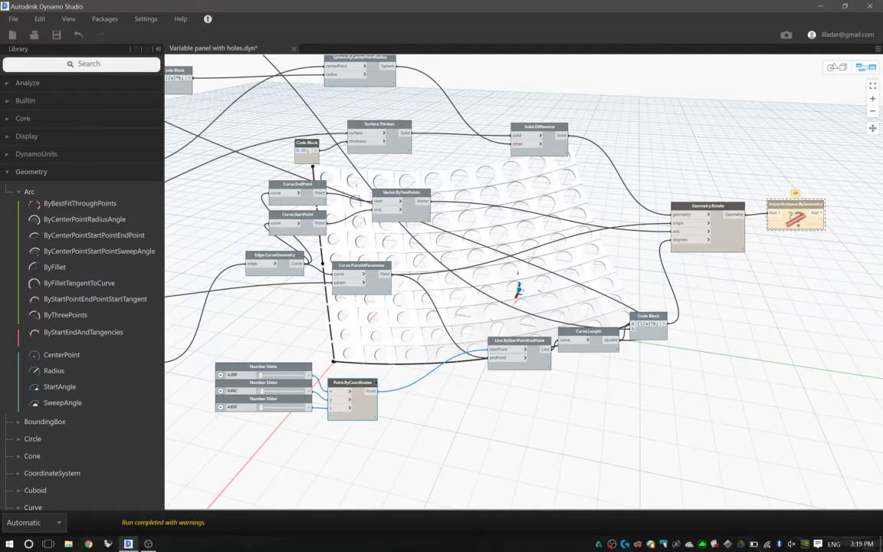
# - Turn on the Line.ByStartPointEndPoint node's preview to inspect the lines to the attractor point, and turn it off again
pyautogui.moveTo(492, 354)
pyautogui.rightClick(535, 344)
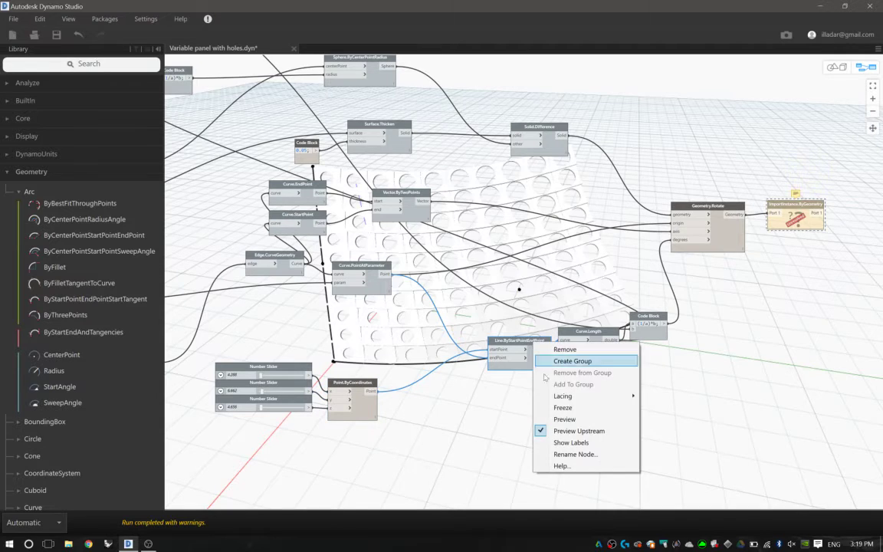
pyautogui.click(564, 420)
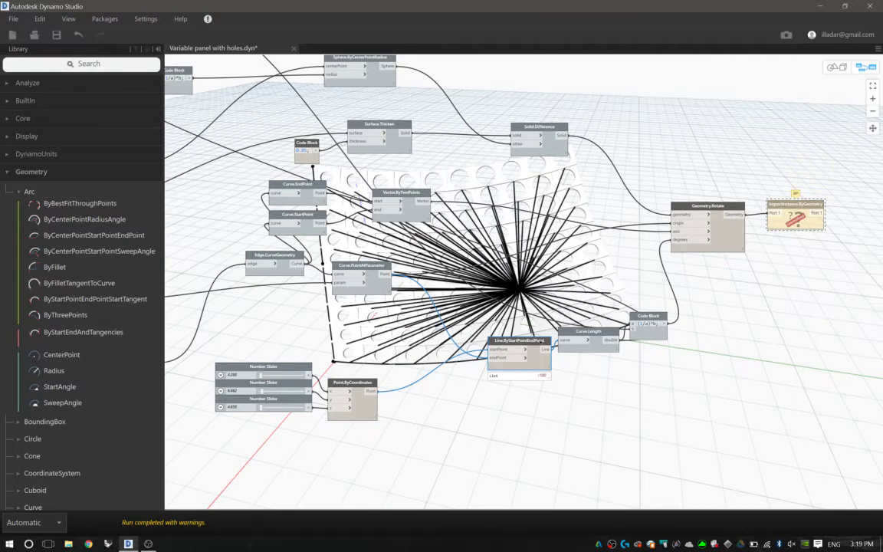
pyautogui.rightClick(538, 347)
pyautogui.click(569, 419)
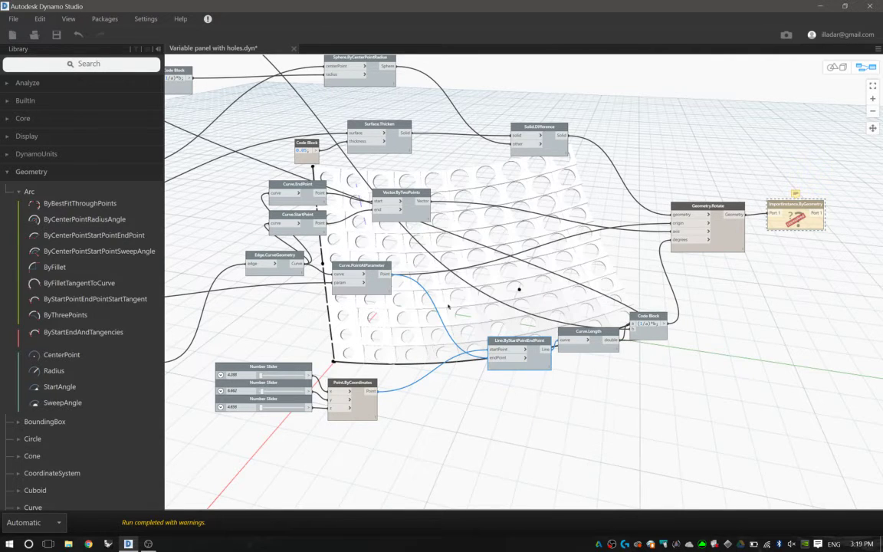
# - Shift Line.ByStartPointEndPoint and Curve.Length towards the sliders, and move the (1/a)*b code block slightly away from them
pyautogui.moveTo(542, 341); pyautogui.dragTo(516, 333)
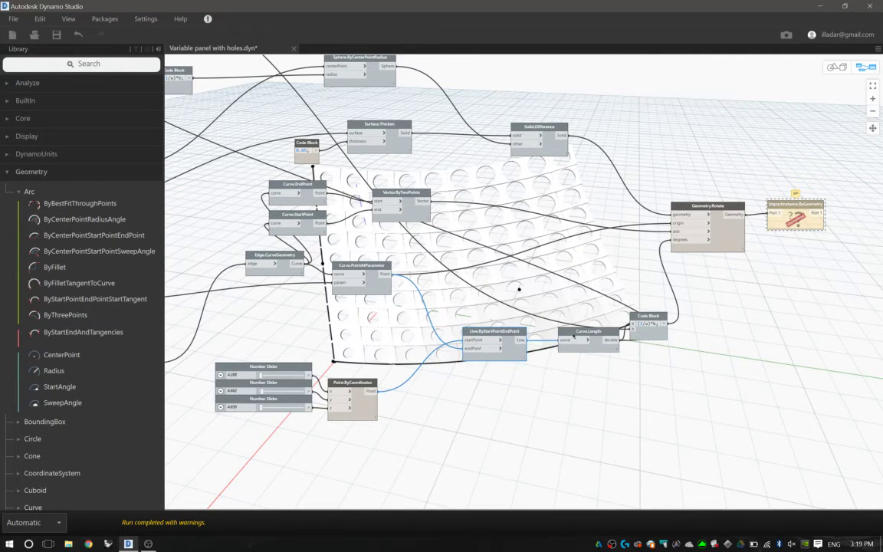
pyautogui.moveTo(574, 336); pyautogui.dragTo(555, 335)
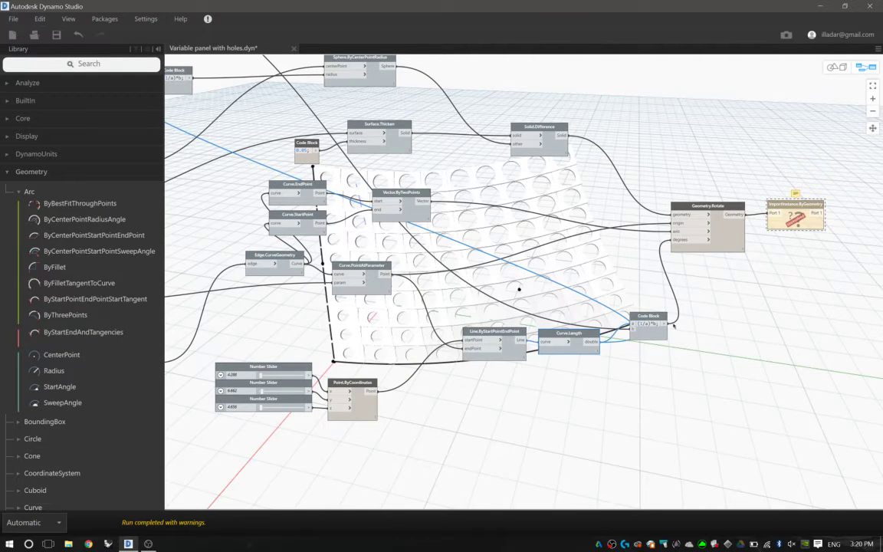
pyautogui.moveTo(661, 333)
pyautogui.moveTo(647, 322); pyautogui.dragTo(666, 325)
pyautogui.moveTo(661, 332)
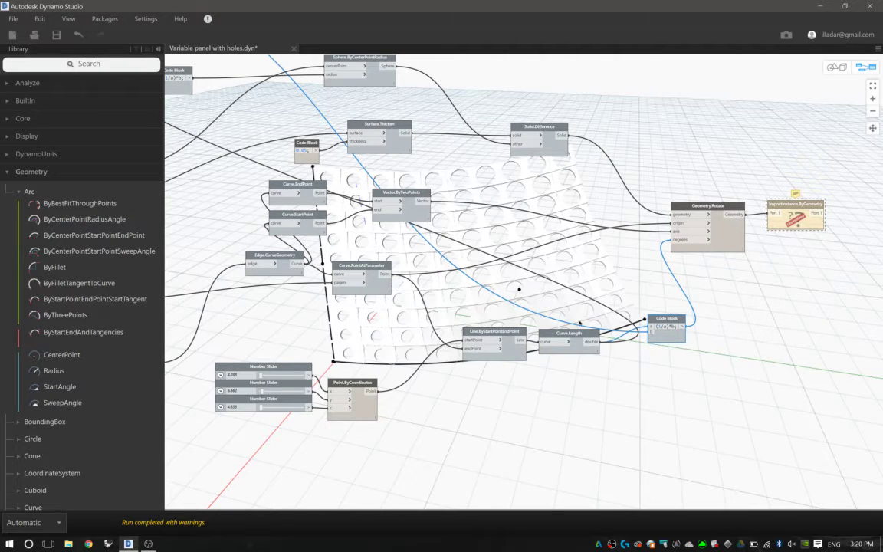
# - Trace the number slider, distance, axis and solid inputs feeding Geometry.Rotate, and follow its output to ImportInstance.ByGeometry
pyautogui.moveTo(630, 342); pyautogui.dragTo(318, 143, button='middle')
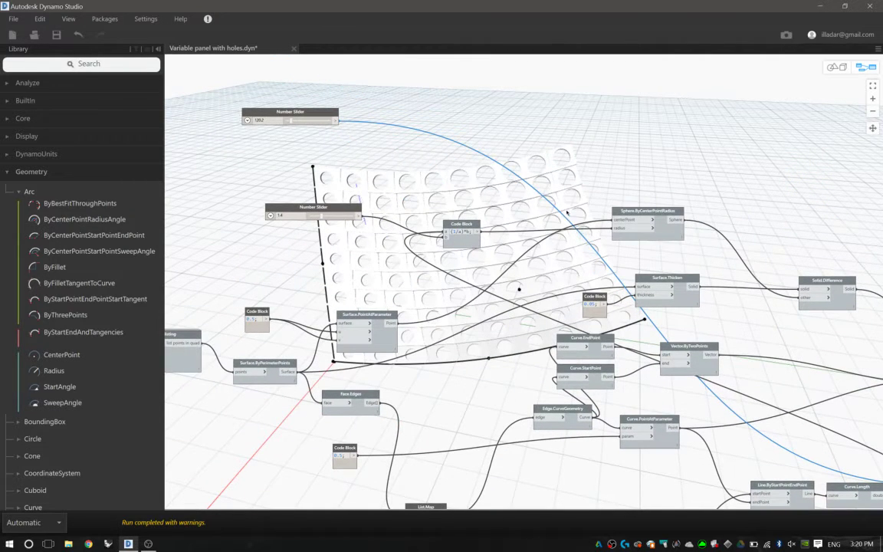
pyautogui.moveTo(669, 278); pyautogui.dragTo(482, 182, button='middle')
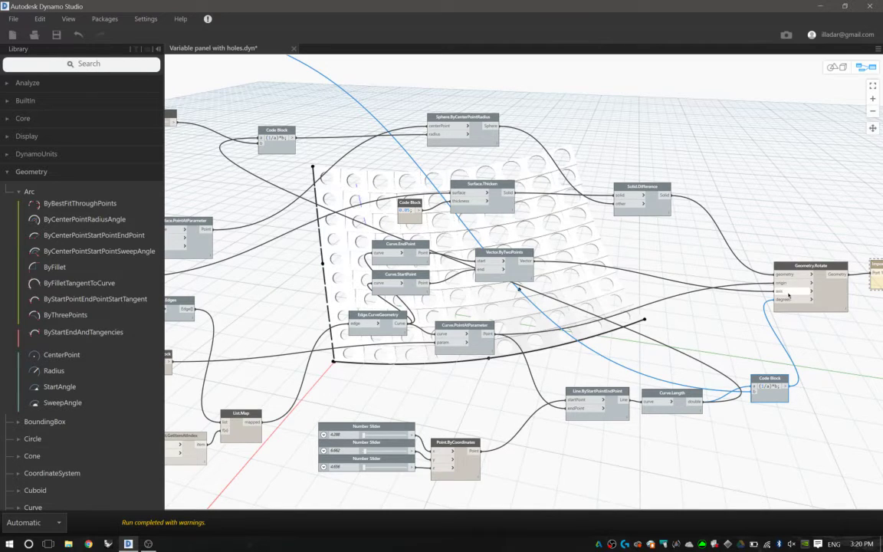
pyautogui.moveTo(817, 298); pyautogui.dragTo(804, 292, button='middle')
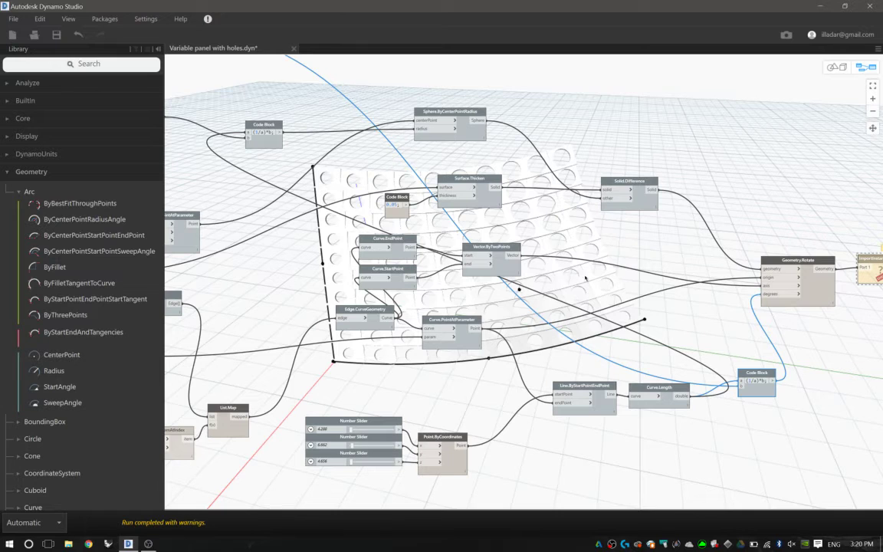
pyautogui.moveTo(576, 272); pyautogui.dragTo(629, 260, button='middle')
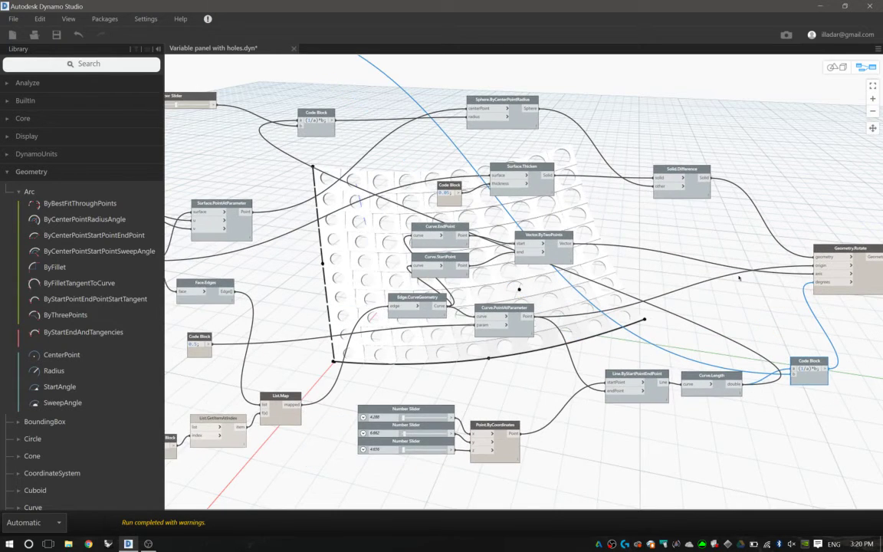
pyautogui.moveTo(740, 278); pyautogui.dragTo(575, 285, button='middle')
pyautogui.moveTo(488, 261); pyautogui.dragTo(633, 264, button='middle')
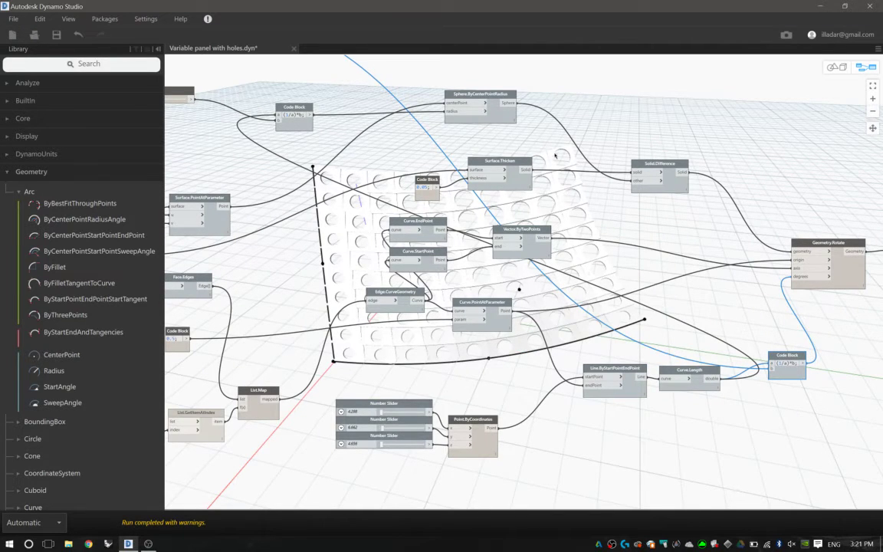
pyautogui.moveTo(568, 158); pyautogui.dragTo(677, 199, button='middle')
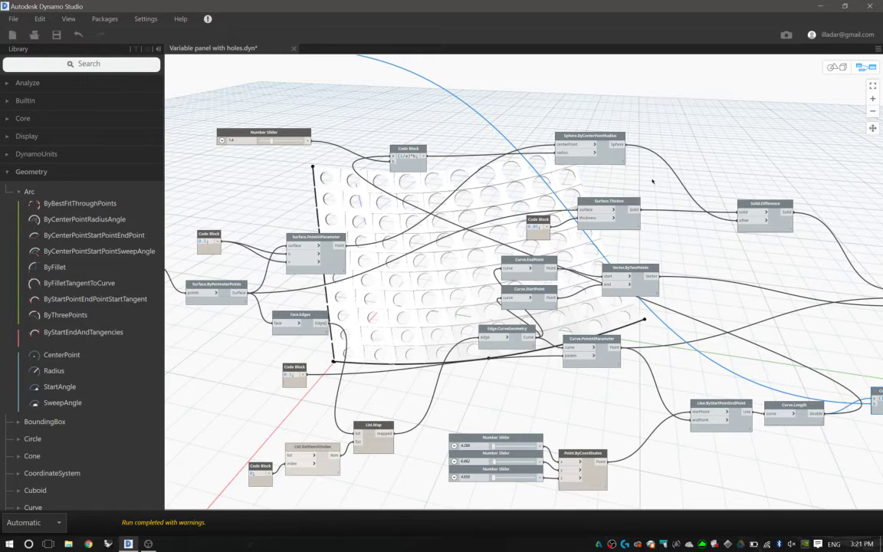
pyautogui.moveTo(702, 218); pyautogui.dragTo(572, 202, button='middle')
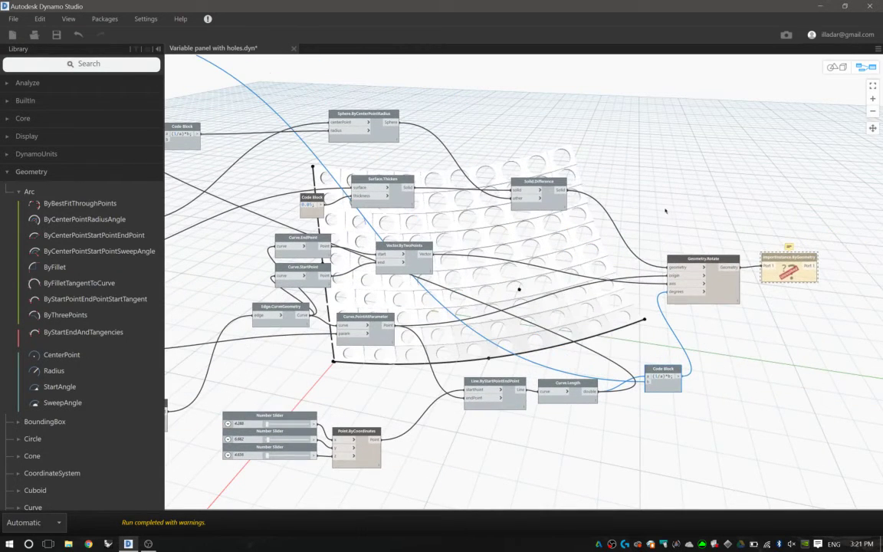
pyautogui.moveTo(694, 211); pyautogui.dragTo(625, 232, button='middle')
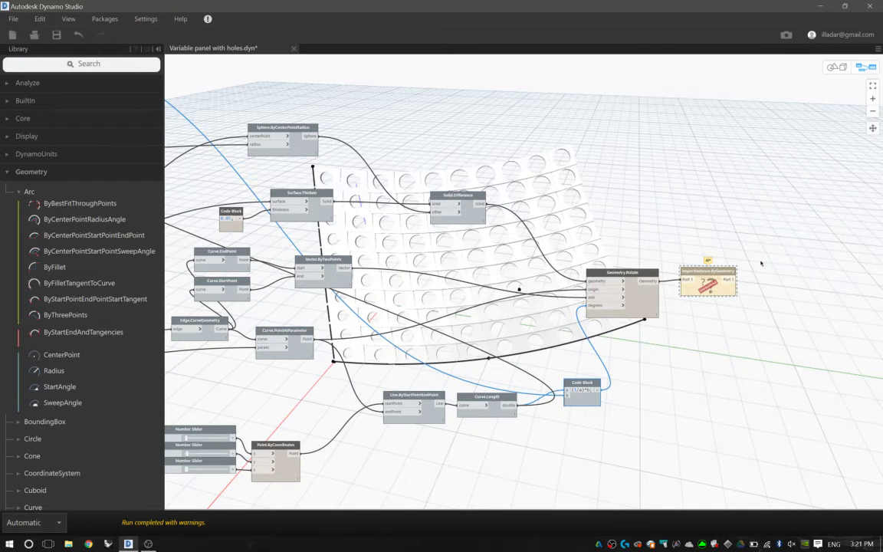
# - Launch Revit from the Windows search
pyautogui.press('super')
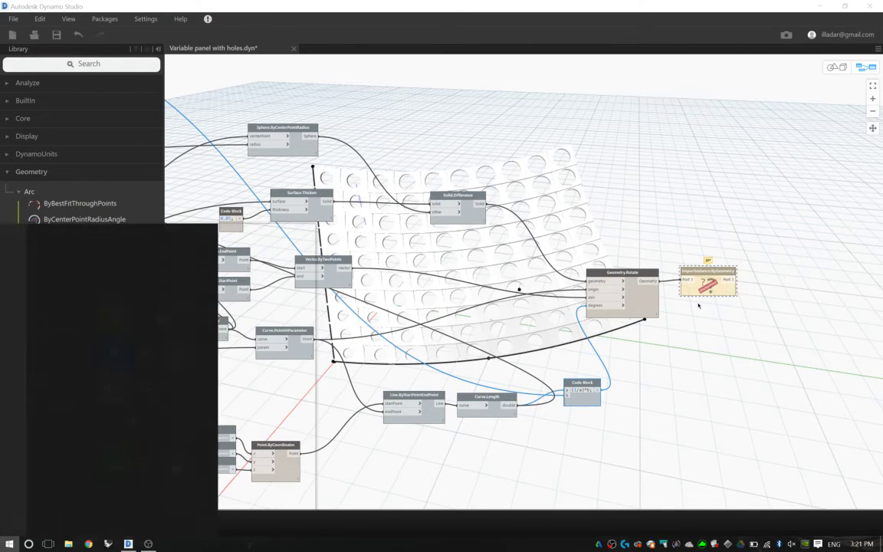
pyautogui.write('revit')
pyautogui.press('Return')
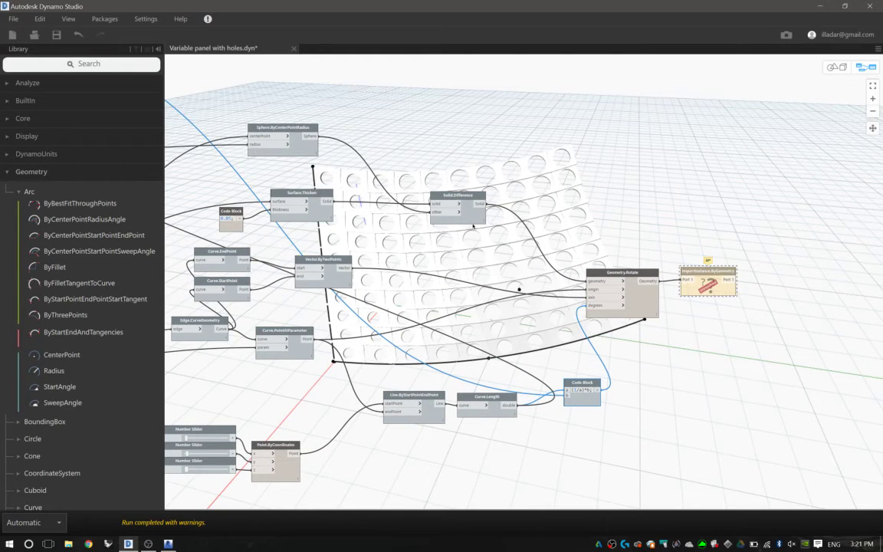
# - Switch Dynamo Studio to 3D geometry navigation and move the lower arc's free end point outward along the X axis
pyautogui.moveTo(480, 217); pyautogui.dragTo(616, 195, button='middle')
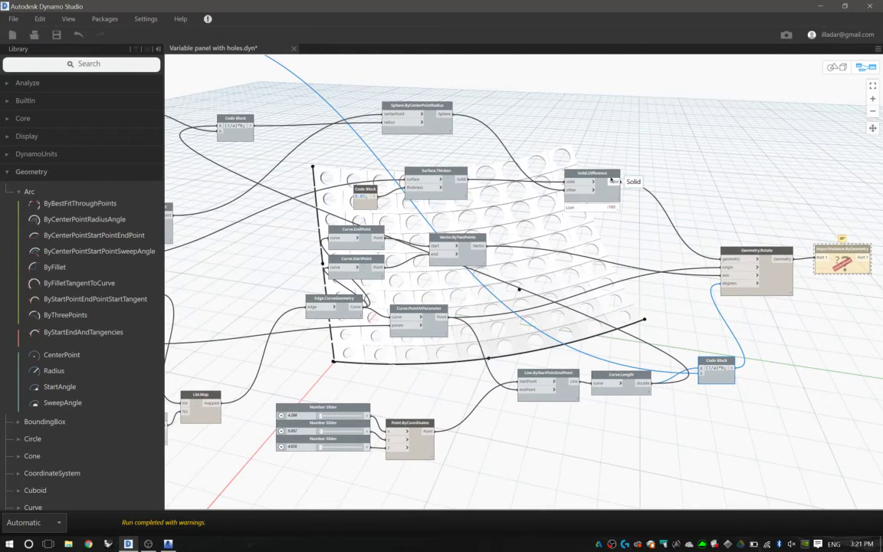
pyautogui.hotkey('ctrl', 'b')
pyautogui.moveTo(490, 194); pyautogui.dragTo(613, 219, button='right')
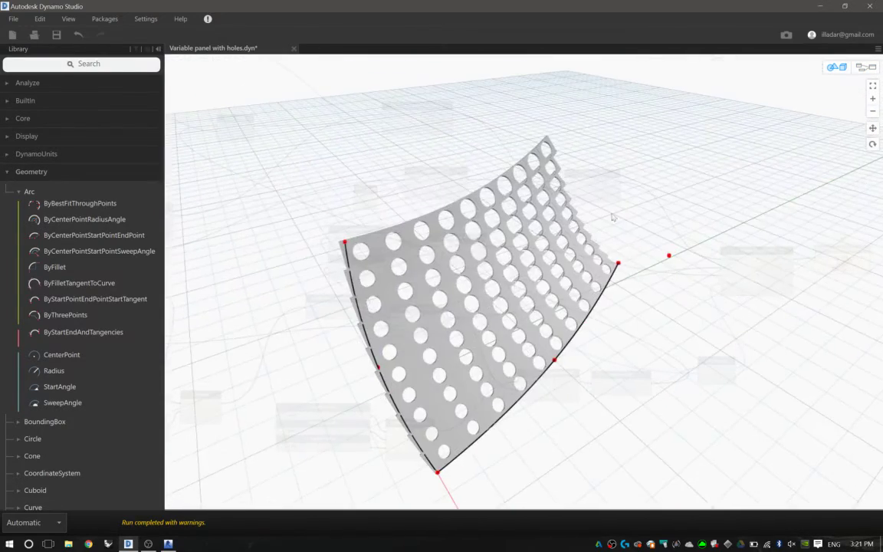
pyautogui.click(618, 264)
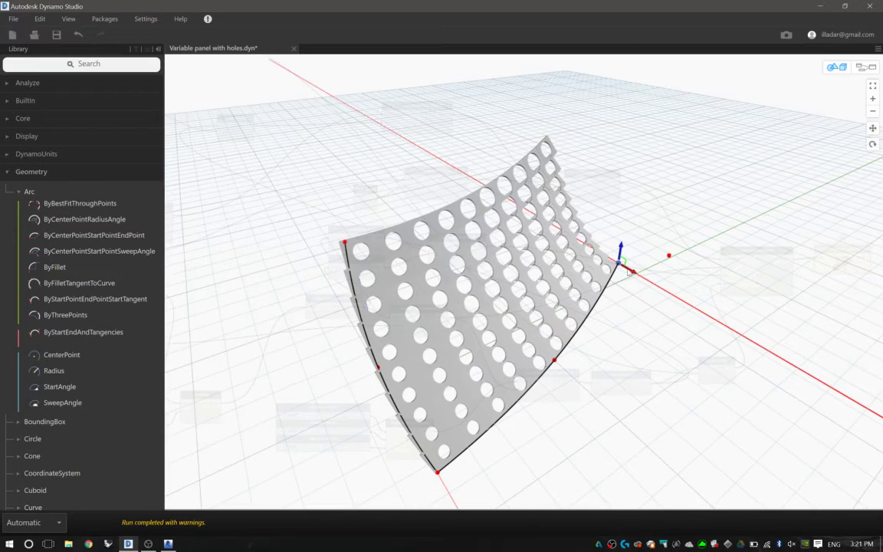
pyautogui.moveTo(625, 269); pyautogui.dragTo(670, 302)
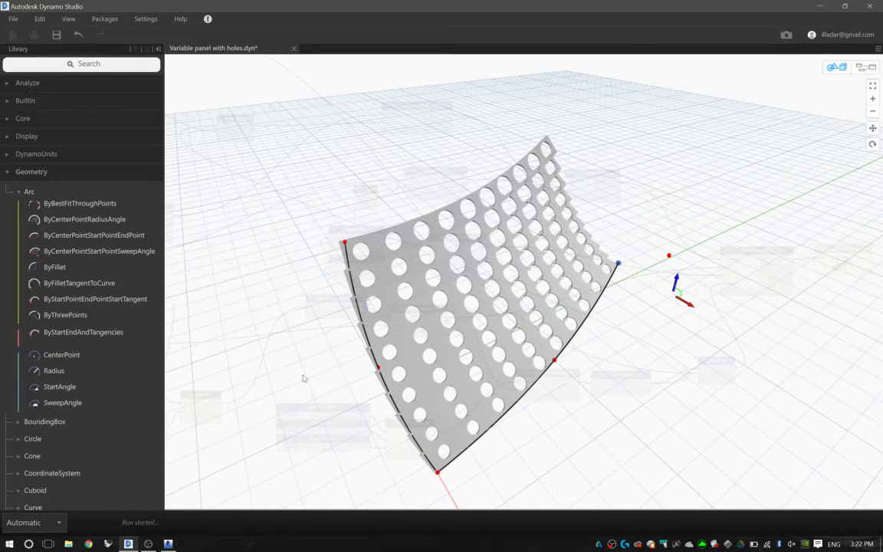
# - Switch to Revit and create a new project from the Architectural Template
pyautogui.click(167, 543)
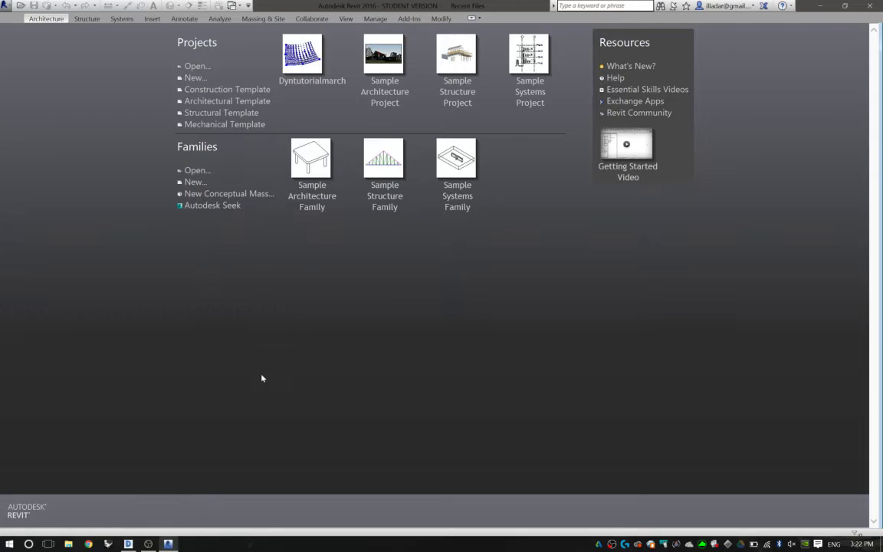
pyautogui.click(195, 78)
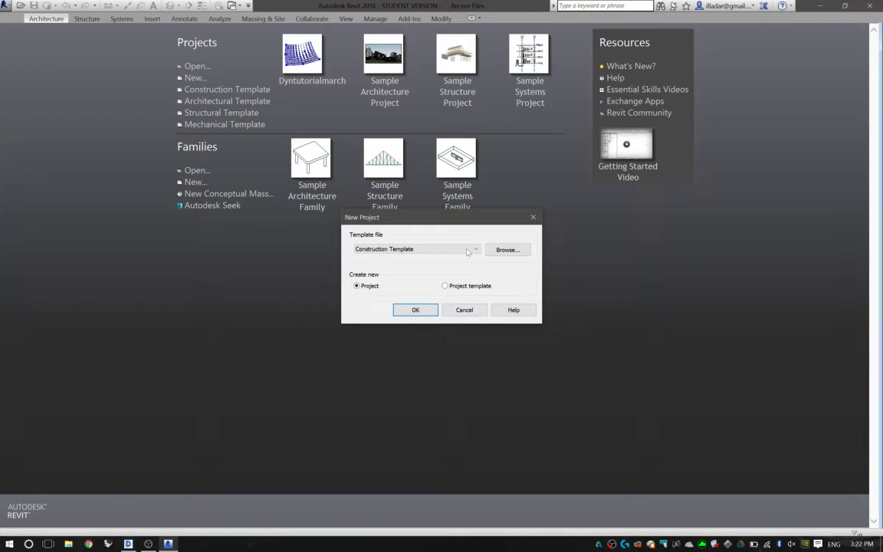
pyautogui.click(417, 250)
pyautogui.click(383, 271)
pyautogui.click(420, 306)
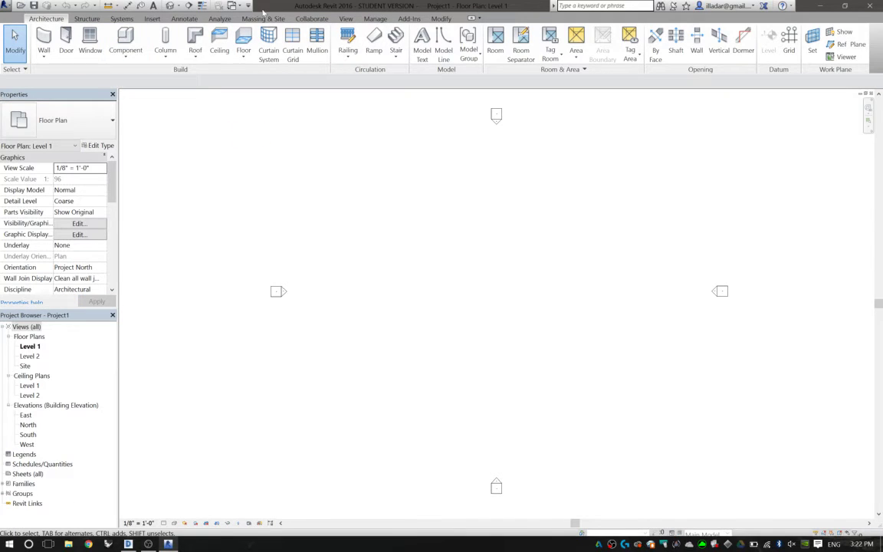
# - Start the Dynamo 1.2 add-in in Revit, and save the variable panel graph in Dynamo Studio
pyautogui.click(411, 19)
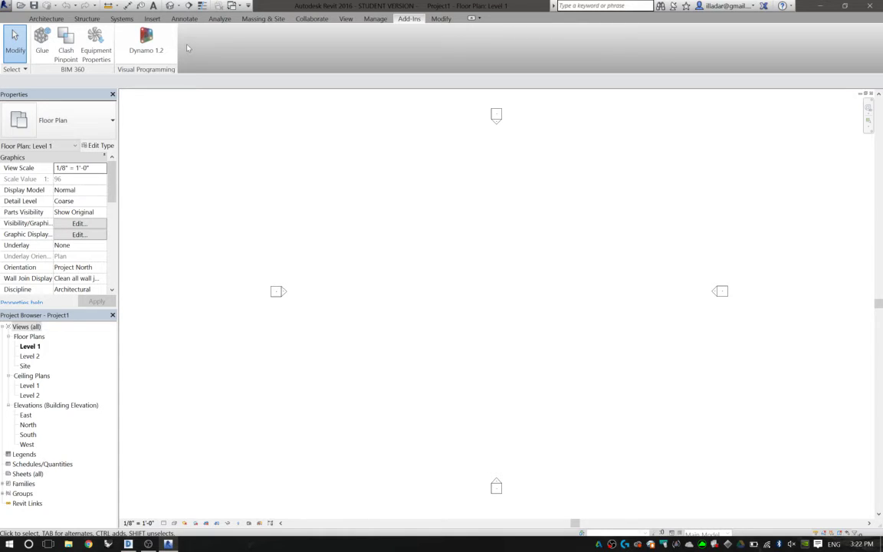
pyautogui.click(152, 42)
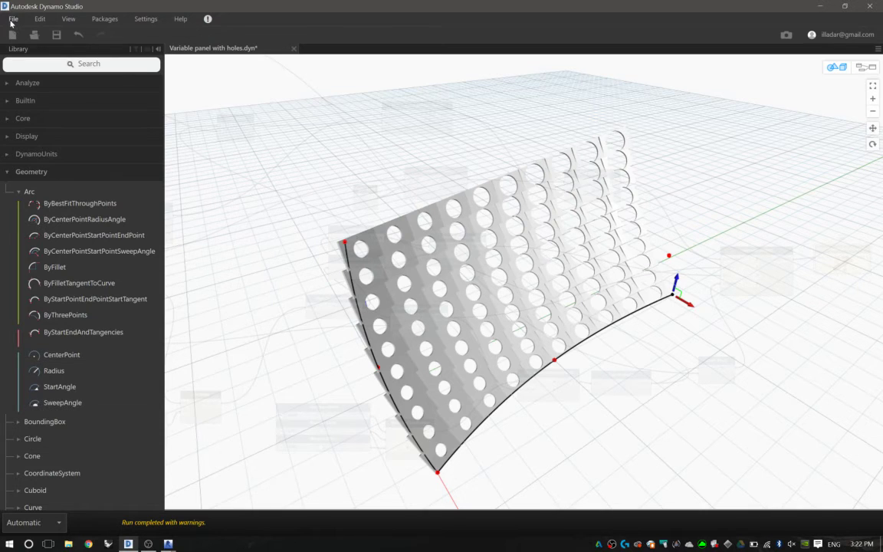
pyautogui.click(13, 21)
pyautogui.click(34, 69)
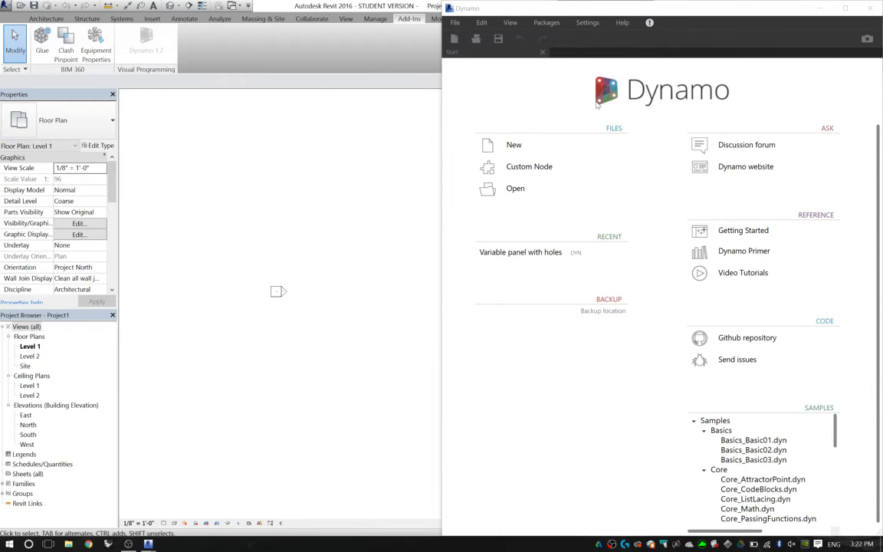
# - Open Variable panel with holes.dyn from the Documents folder in Revit's Dynamo
pyautogui.click(522, 196)
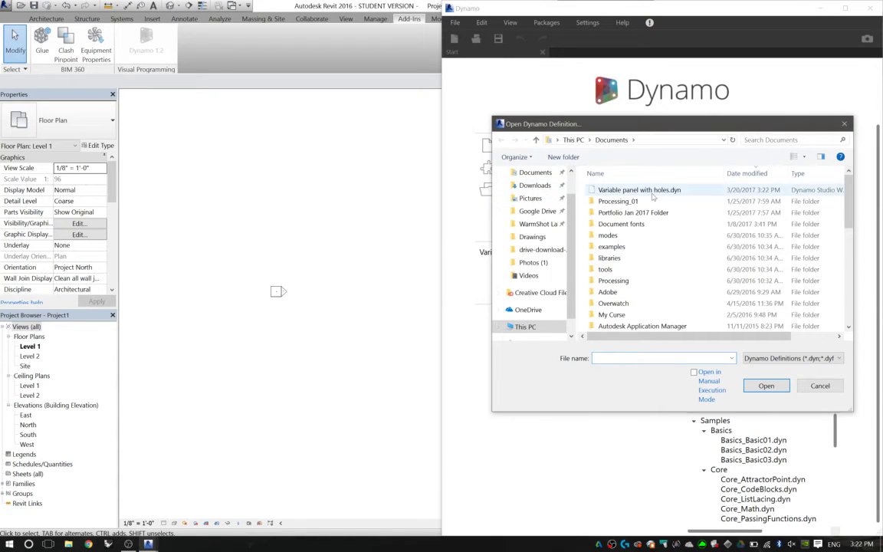
pyautogui.click(629, 190)
pyautogui.click(765, 386)
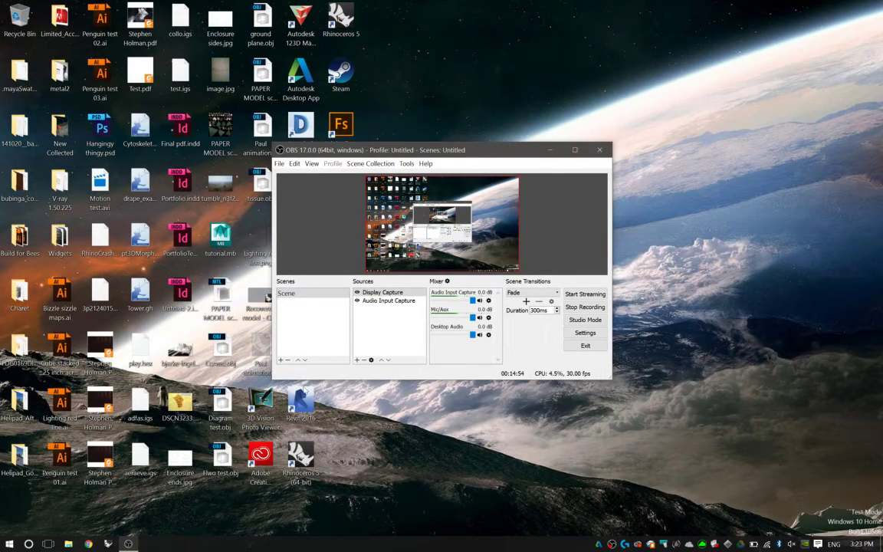
# - Launch Revit 2016 from the desktop and open the recent project Dyntutorialmarch
pyautogui.doubleClick(301, 404)
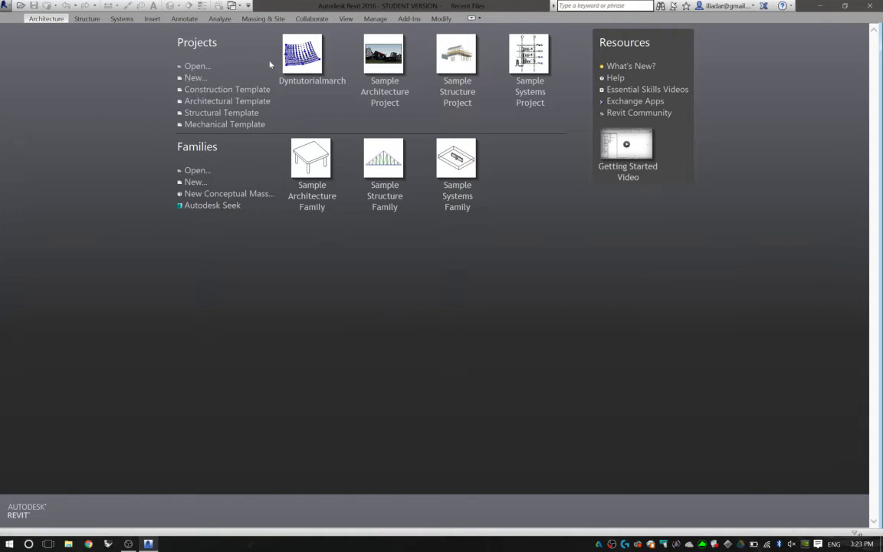
pyautogui.click(300, 57)
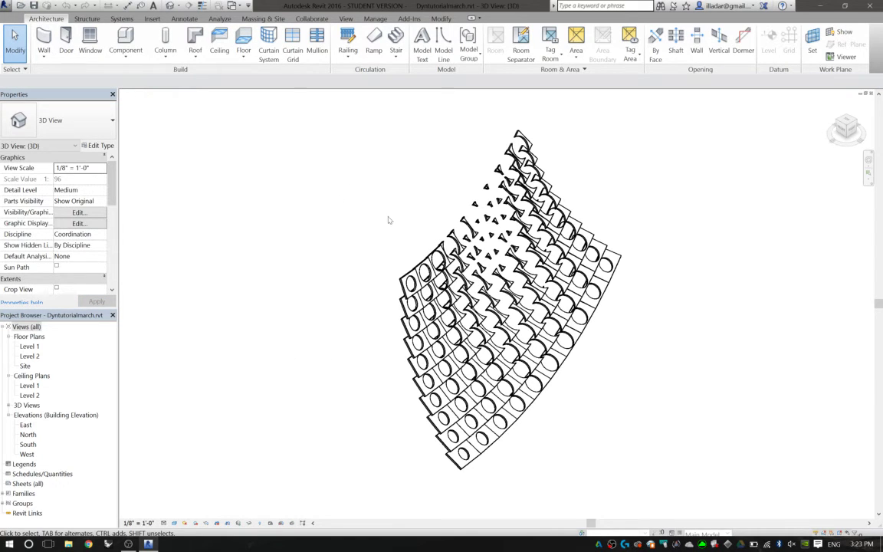
# - Delete all the existing imported panels from Revit's 3D view
pyautogui.rightClick(353, 215)
pyautogui.click(367, 219)
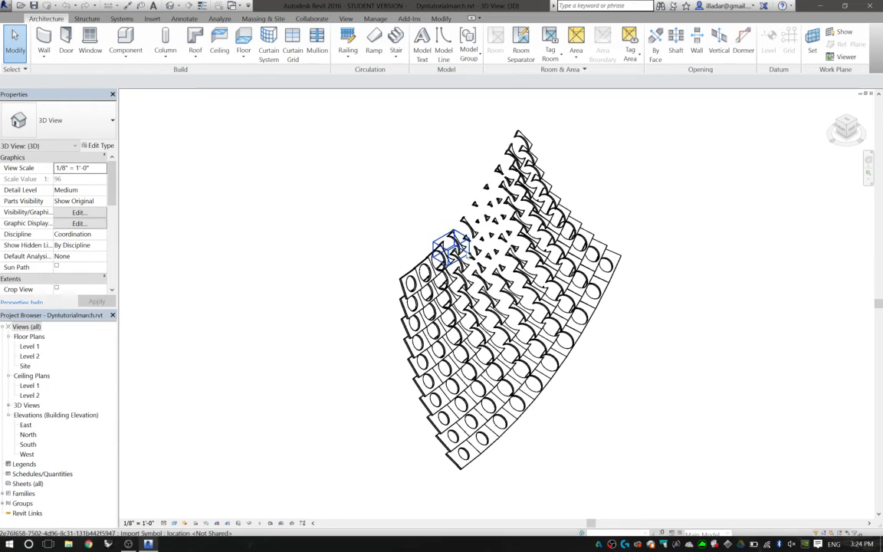
pyautogui.moveTo(452, 245)
pyautogui.keyDown('shift'); pyautogui.mouseDown(button='middle')
pyautogui.moveTo(460, 253)
pyautogui.moveTo(468, 245)
pyautogui.moveTo(460, 261)
pyautogui.mouseUp(button='middle'); pyautogui.keyUp('shift')
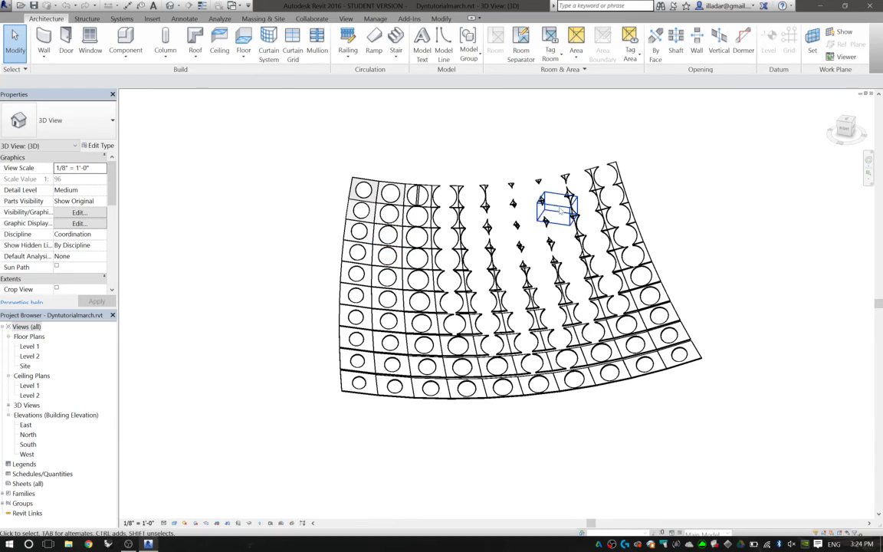
pyautogui.moveTo(688, 138); pyautogui.dragTo(280, 422)
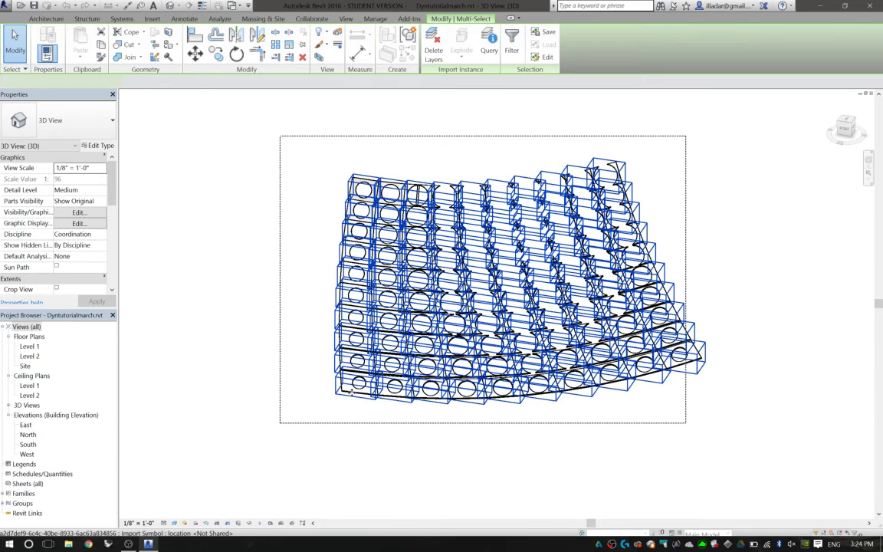
pyautogui.press('Delete')
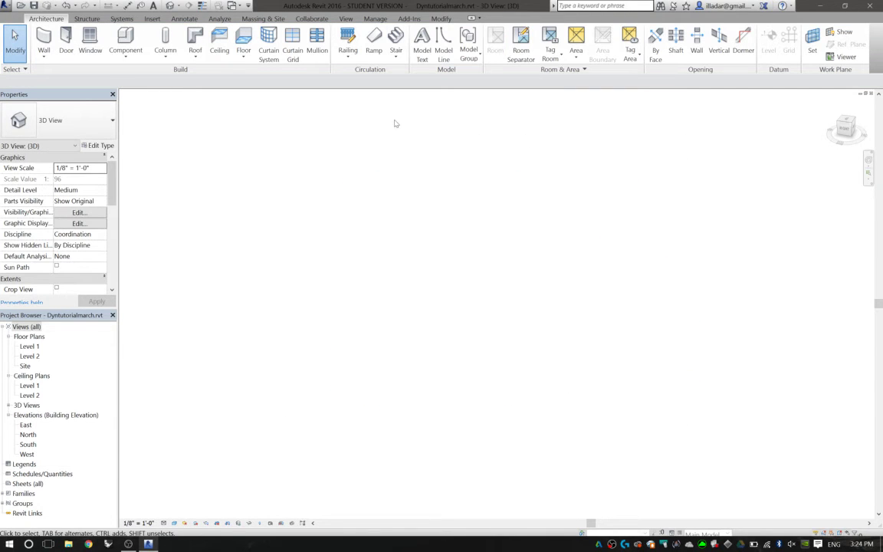
# - Start the Dynamo 1.2 add-in and open Variable panel with holes.dyn from Documents in manual execution mode
pyautogui.click(408, 18)
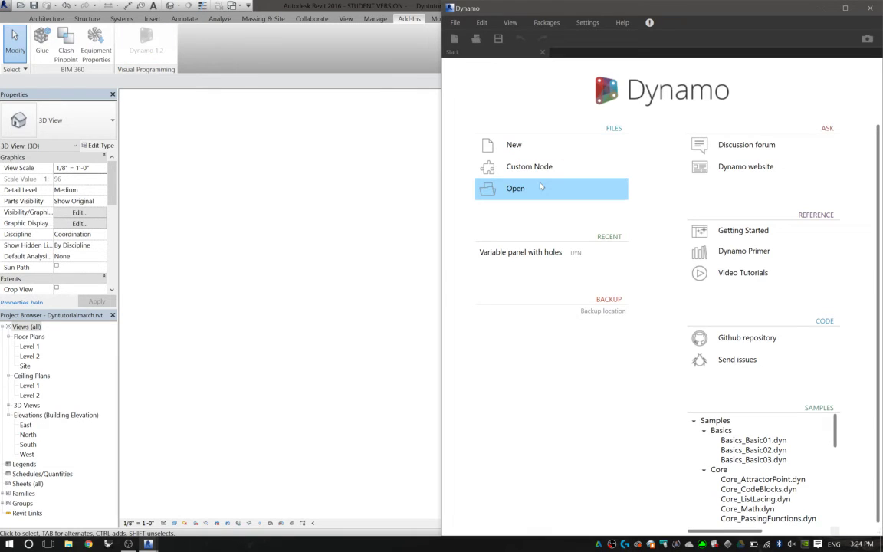
pyautogui.click(571, 188)
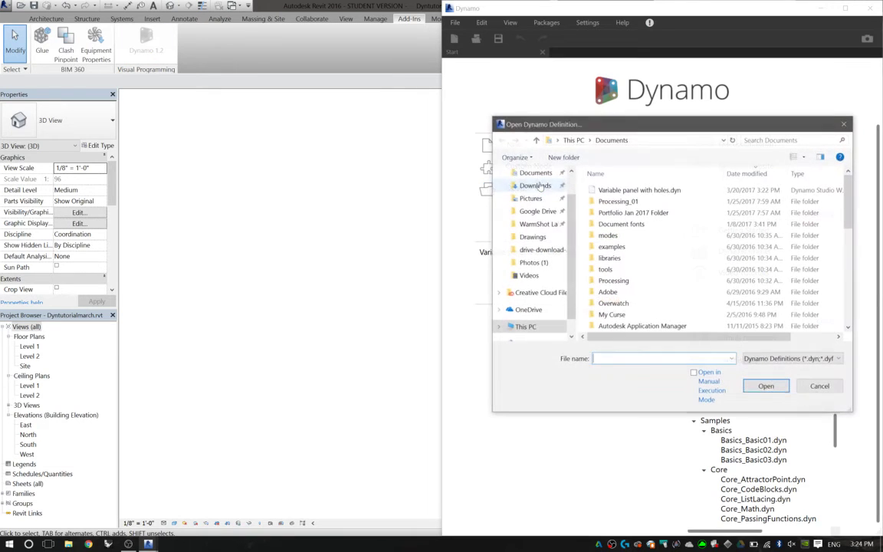
pyautogui.click(634, 191)
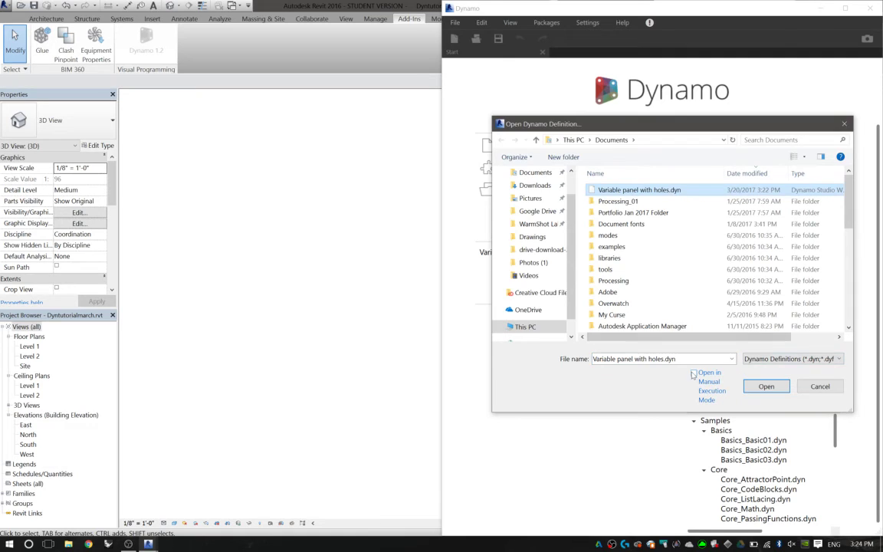
pyautogui.click(694, 373)
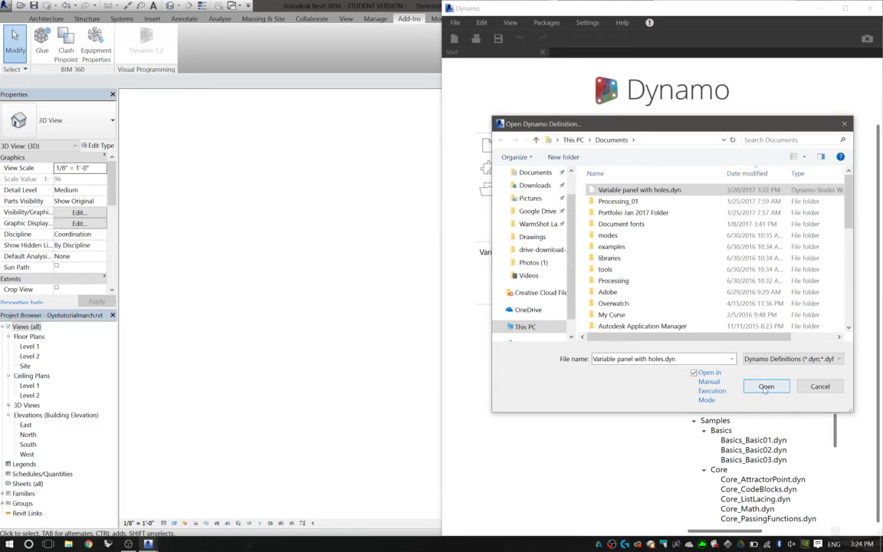
pyautogui.press('Return')
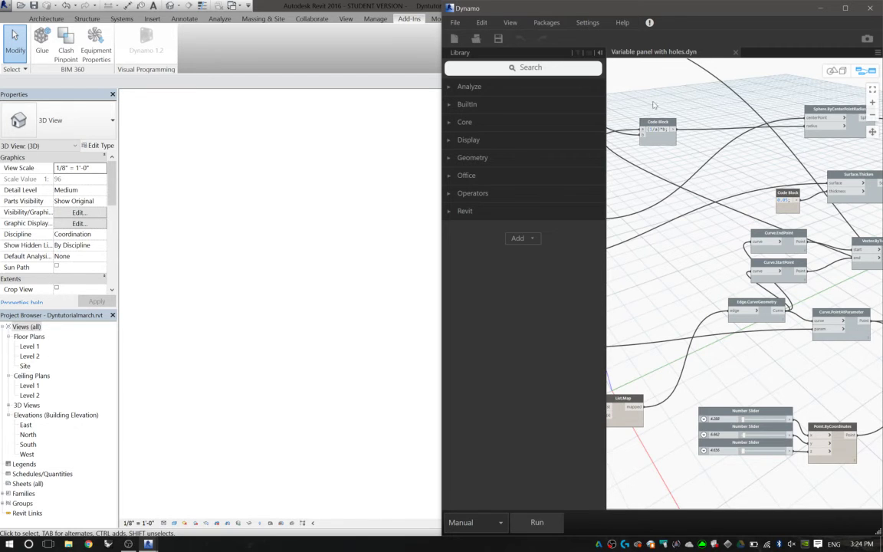
# - Collapse the node library and examine the graph's final nodes, from Solid.Difference through Geometry.Rotate to ImportInstance.ByGeometry
pyautogui.click(599, 51)
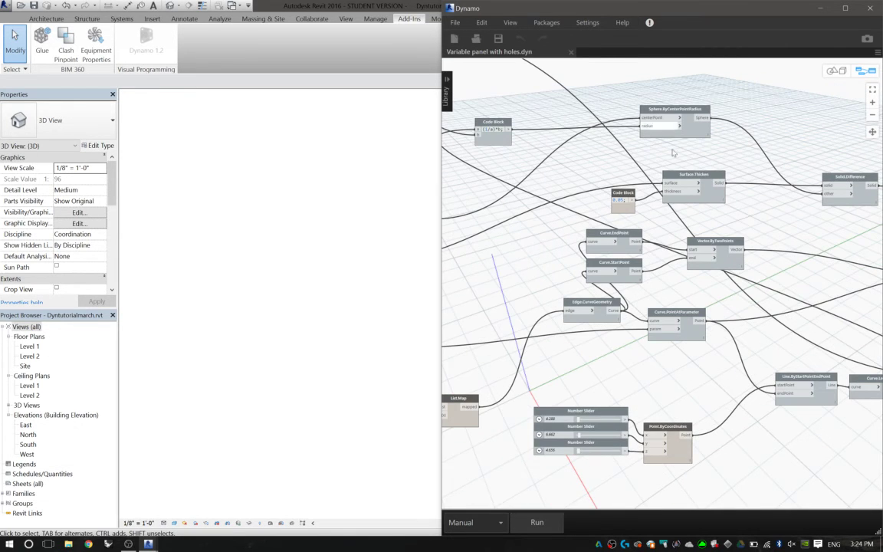
pyautogui.scroll(-5, 761, 190)
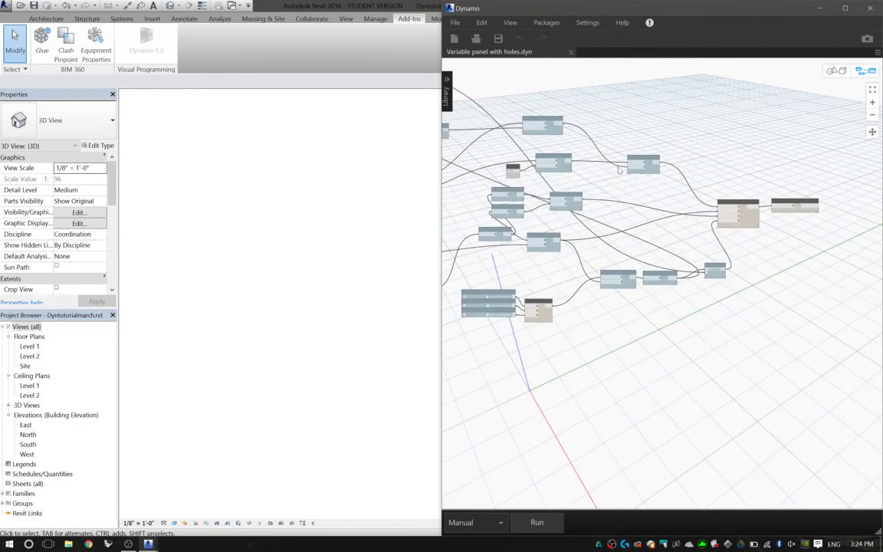
pyautogui.scroll(5, 643, 192)
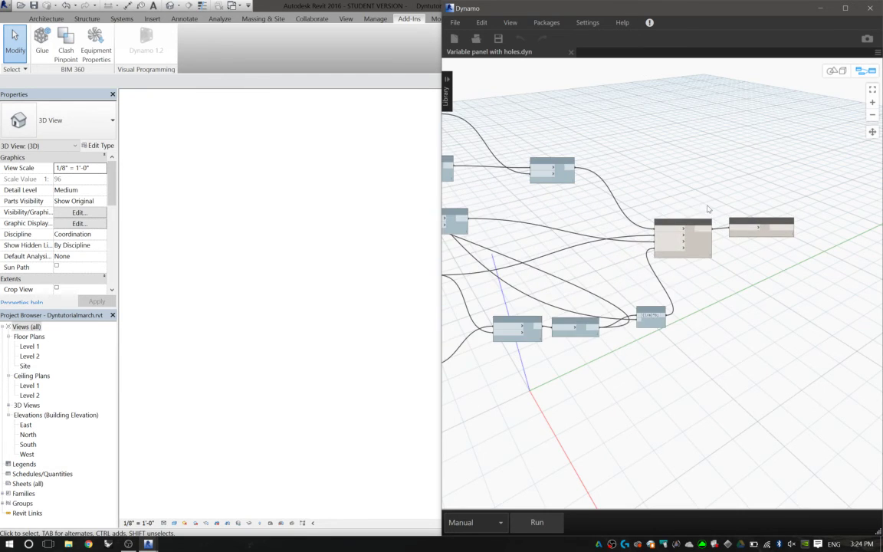
pyautogui.moveTo(566, 177); pyautogui.dragTo(618, 152, button='middle')
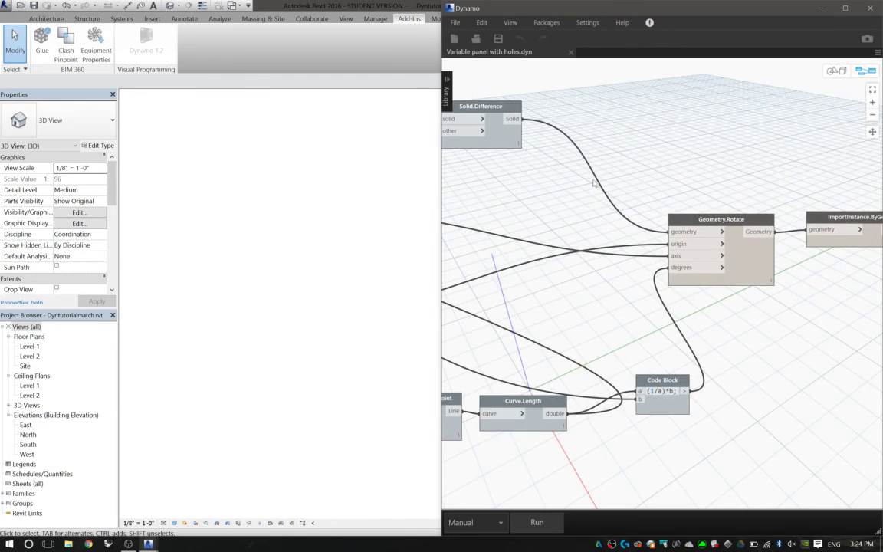
pyautogui.moveTo(536, 165); pyautogui.dragTo(607, 164, button='middle')
pyautogui.scroll(-1, 613, 169)
pyautogui.moveTo(664, 175); pyautogui.dragTo(548, 186, button='middle')
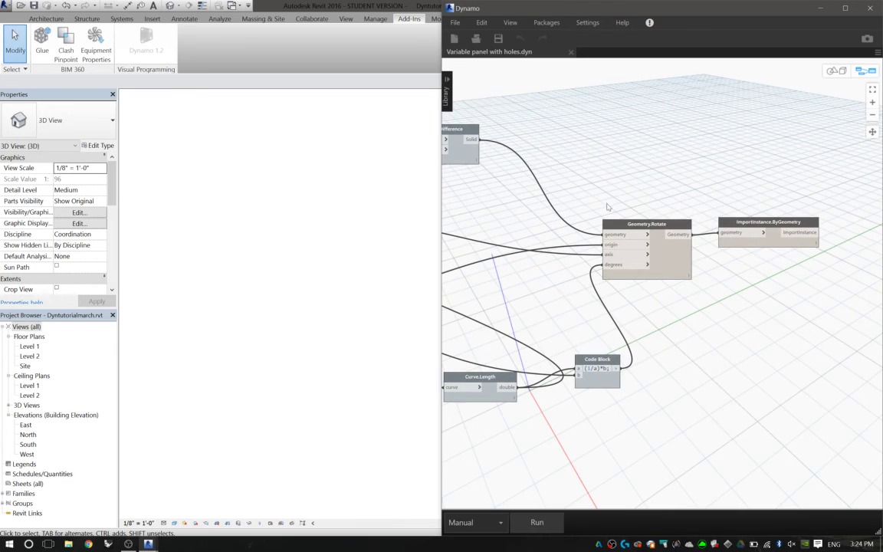
pyautogui.moveTo(648, 157); pyautogui.dragTo(724, 151, button='middle')
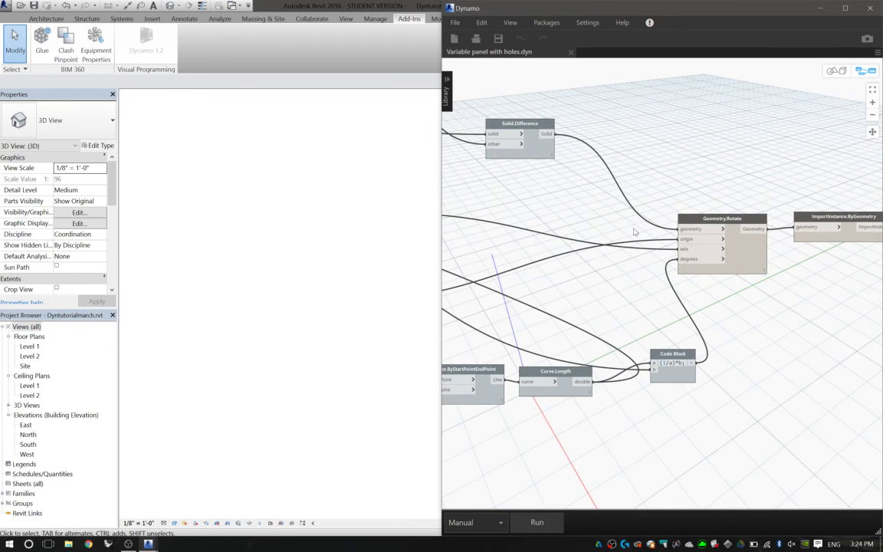
pyautogui.moveTo(753, 170); pyautogui.dragTo(689, 173, button='middle')
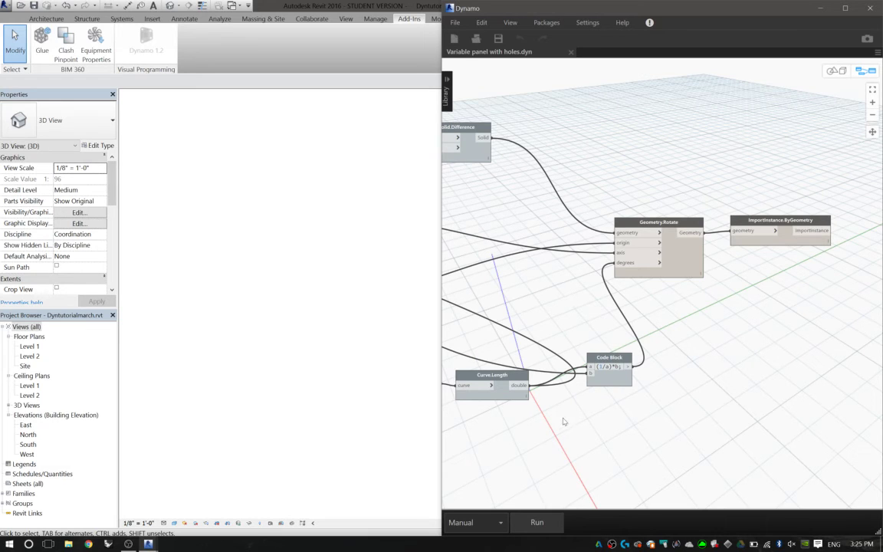
# - Run the graph to import the rotated panels into Revit, and minimize Dynamo to uncover the 3D view
pyautogui.click(529, 523)
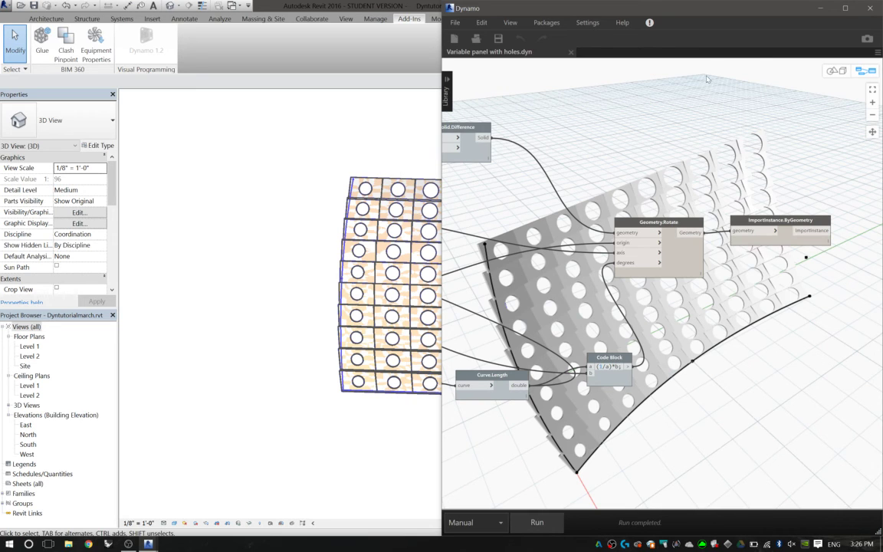
pyautogui.click(822, 10)
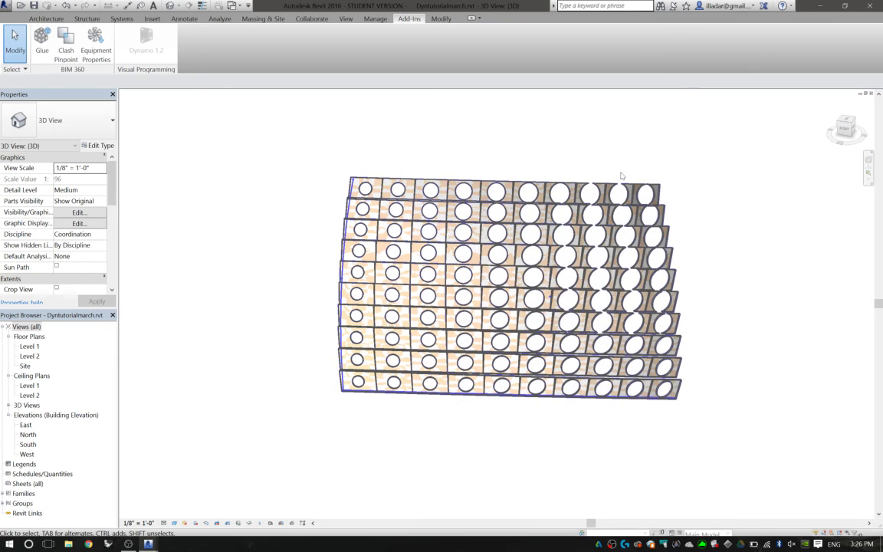
# - Inspect the imported panels from several angles in the 3D view, and select the fifth panel of the top row
pyautogui.keyDown('shift'); pyautogui.moveTo(481, 161); pyautogui.dragTo(449, 145, button='middle'); pyautogui.keyUp('shift')
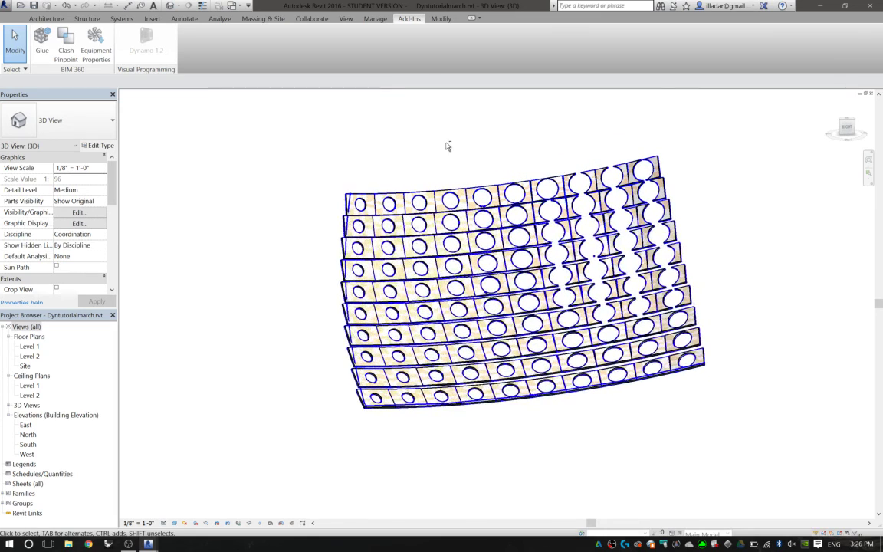
pyautogui.keyDown('shift'); pyautogui.moveTo(511, 136); pyautogui.dragTo(483, 155, button='middle'); pyautogui.keyUp('shift')
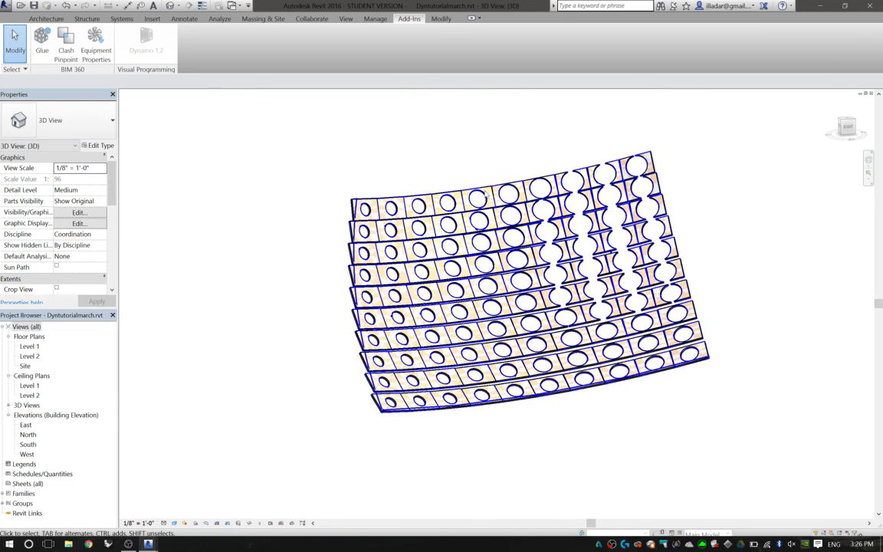
pyautogui.click(446, 174)
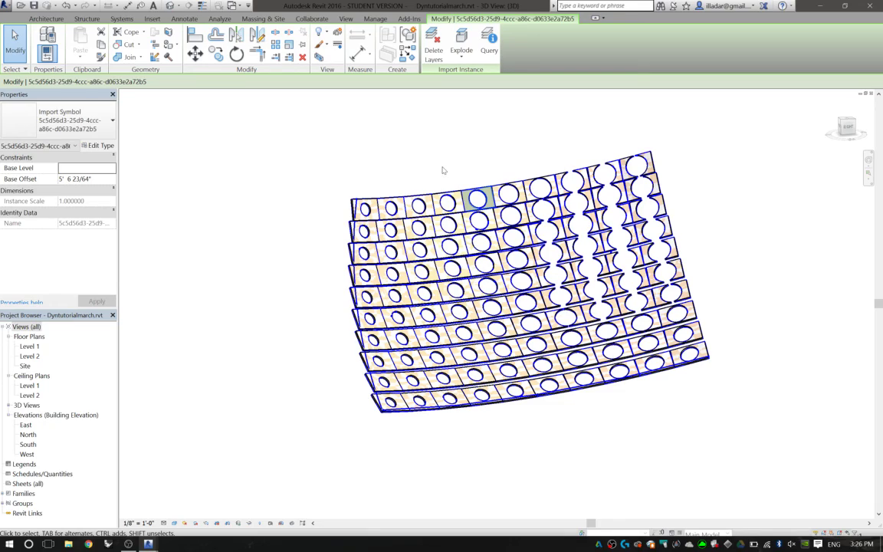
pyautogui.keyDown('shift'); pyautogui.moveTo(445, 163); pyautogui.dragTo(529, 211, button='middle'); pyautogui.keyUp('shift')
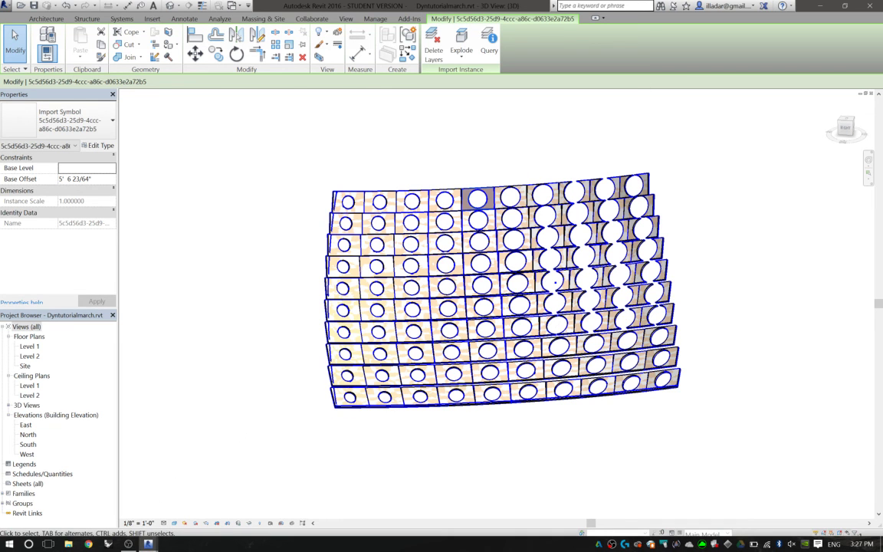
pyautogui.moveTo(148, 543)
pyautogui.click(204, 489)
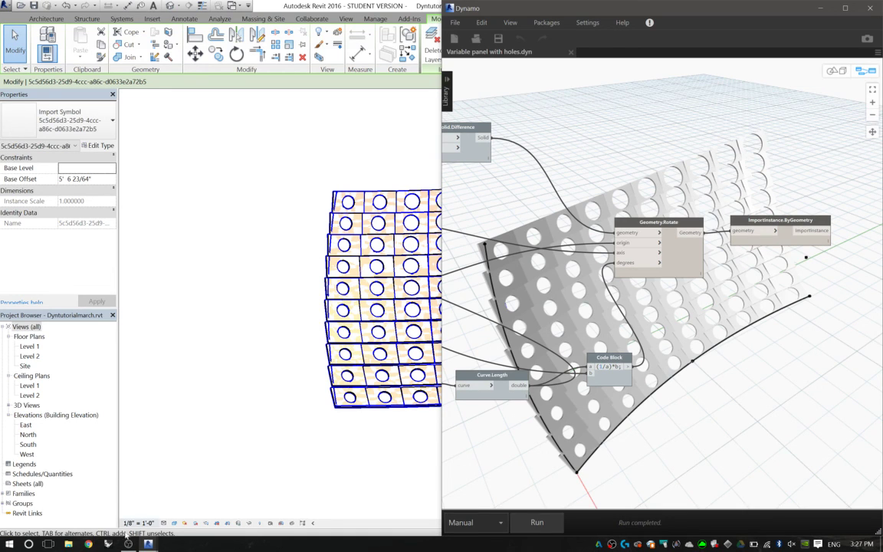
pyautogui.click(128, 543)
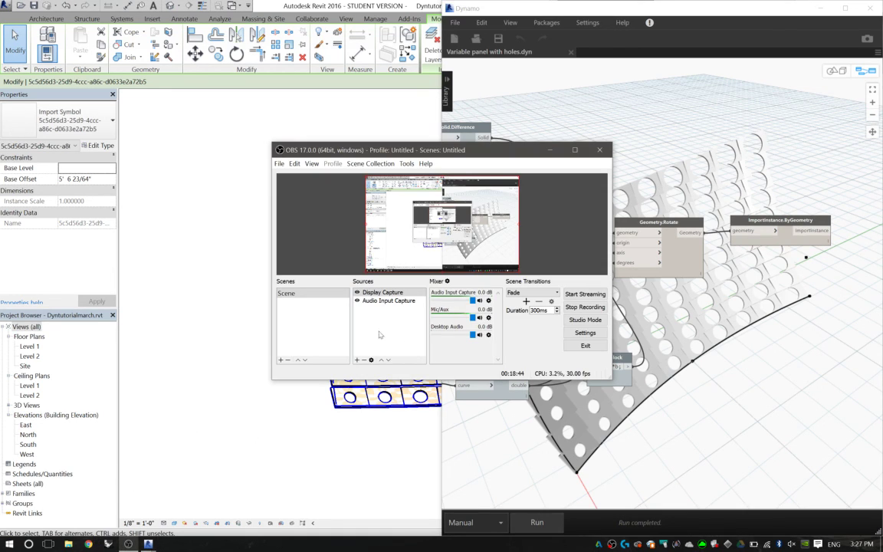